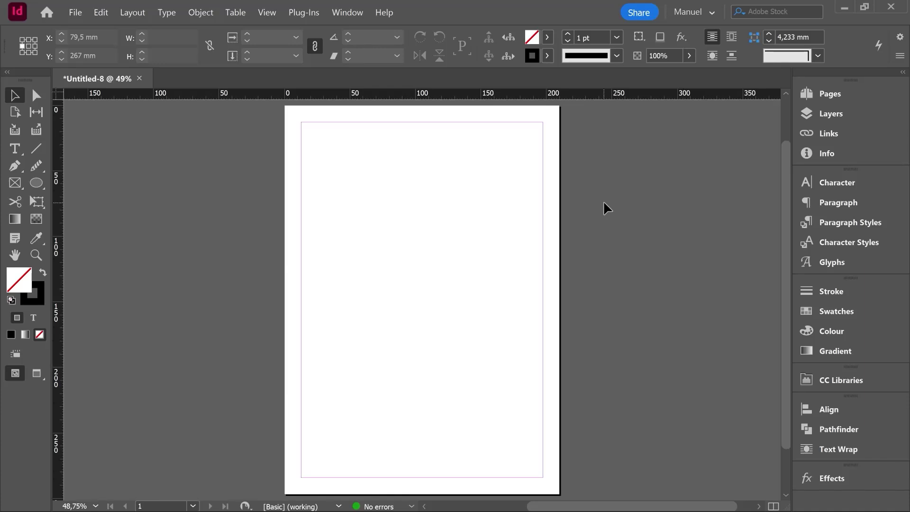
Open the Pathfinder panel via Window > Object & Layout and bring it to the front
left_click(348, 11)
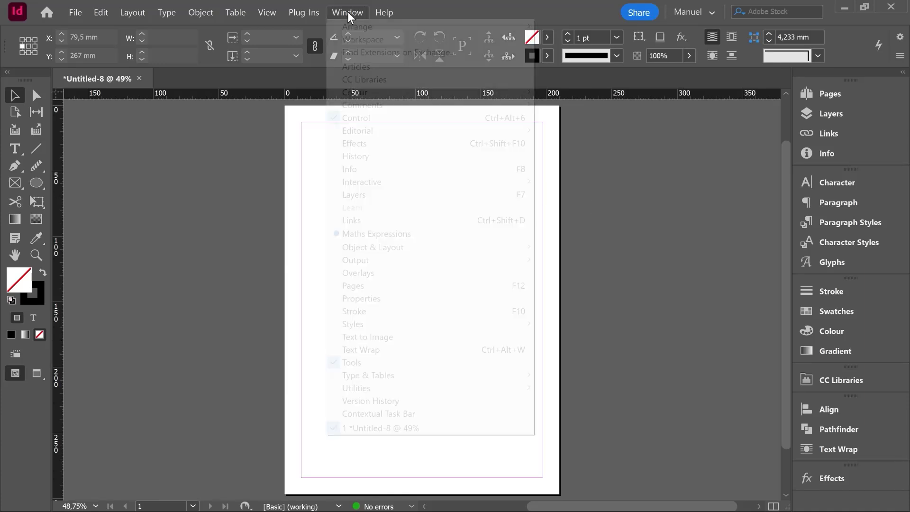
mouse_move(376, 247)
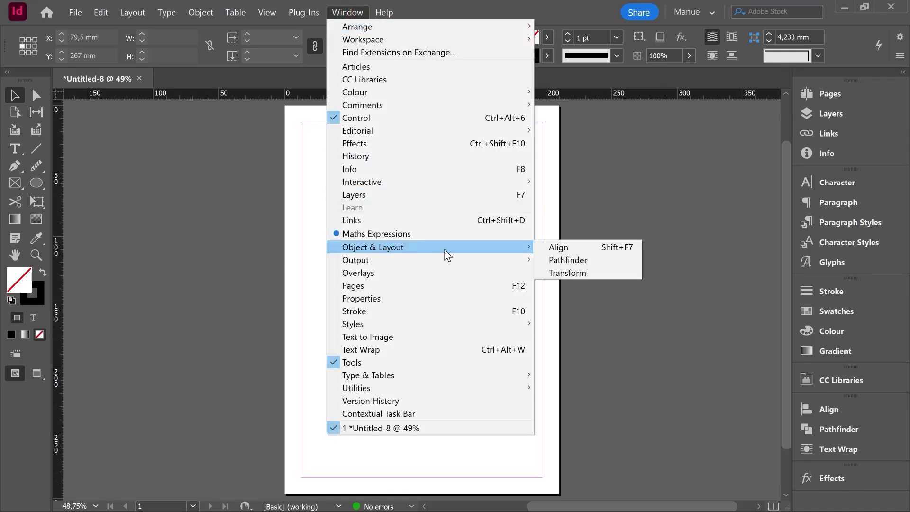
left_click(834, 430)
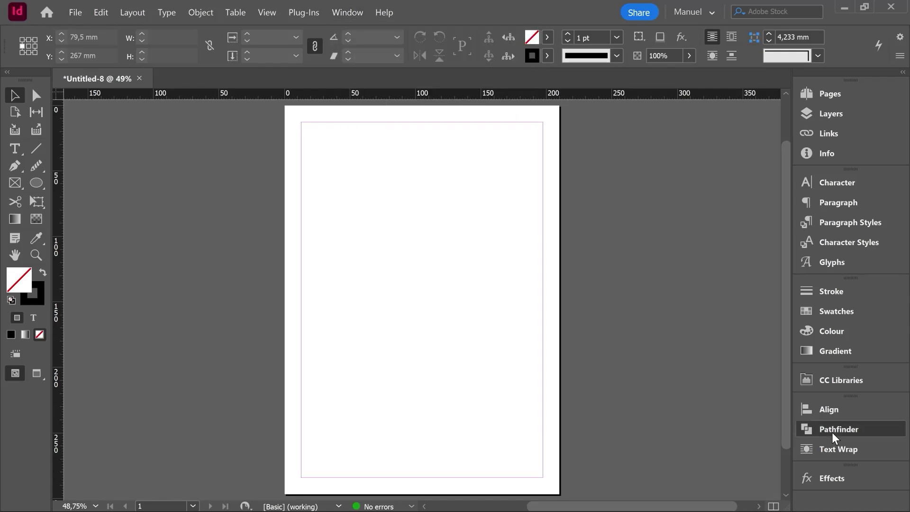
left_click(831, 432)
Detach the Pathfinder panel from the dock into a floating panel beside the page
left_click_drag(832, 432, 637, 144)
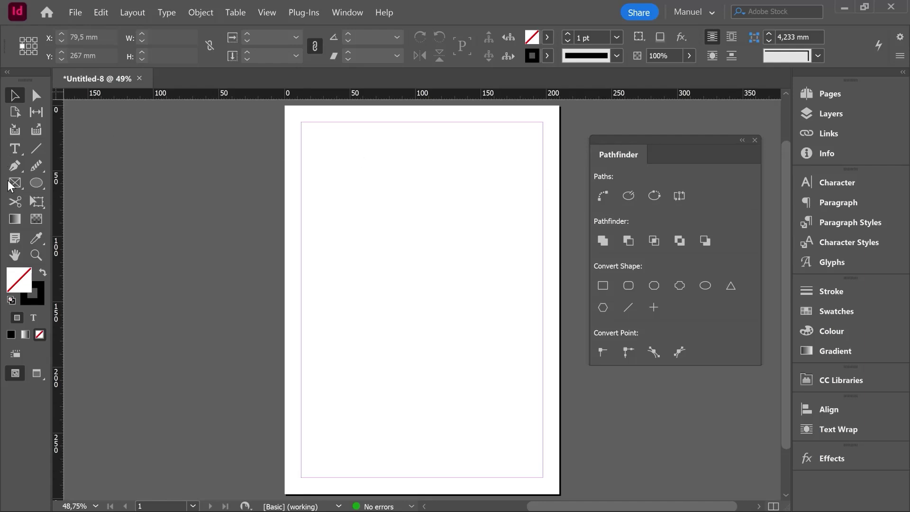
Draw a Pen line from the lower left up to the right with a 10 pt stroke
left_click(15, 166)
left_click(318, 308)
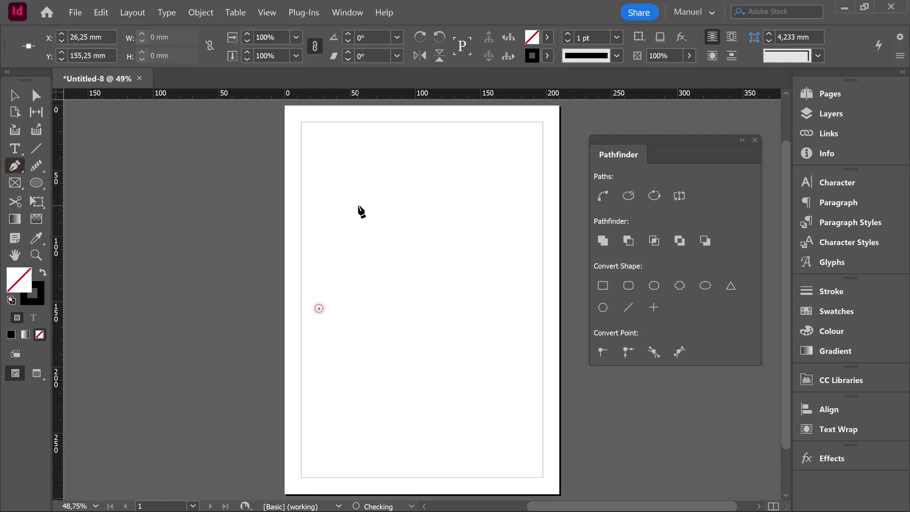
left_click(365, 199)
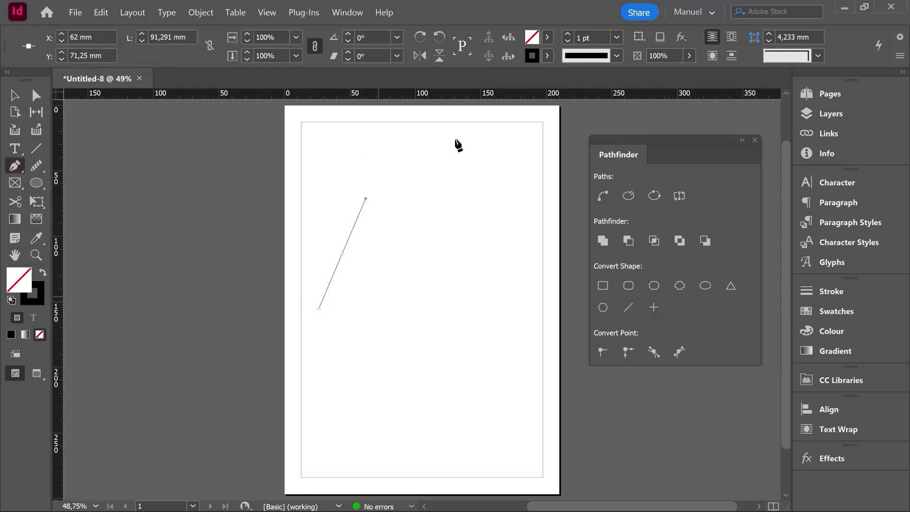
left_click(567, 35)
left_click(567, 35)
left_click(567, 35)
left_click(567, 36)
left_click(566, 35)
left_click(567, 35)
left_click(566, 35)
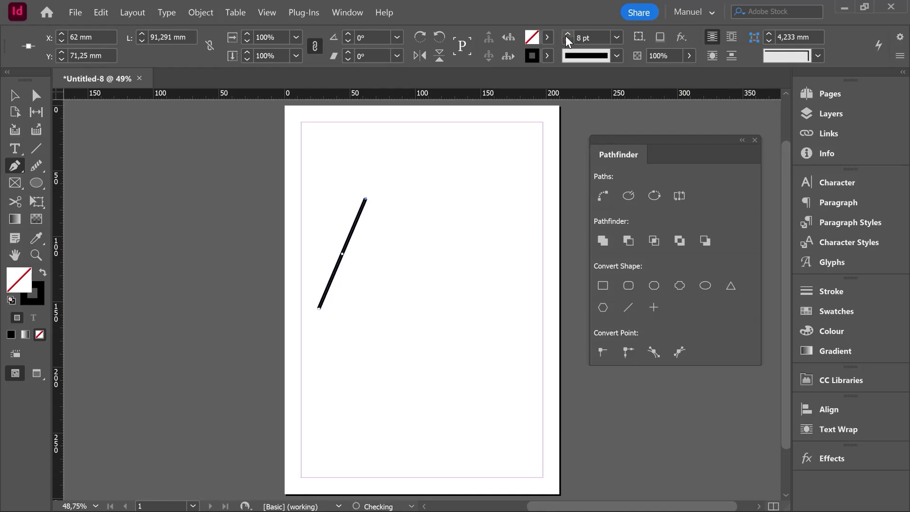
left_click(567, 36)
left_click(566, 35)
key("v")
left_click(15, 167)
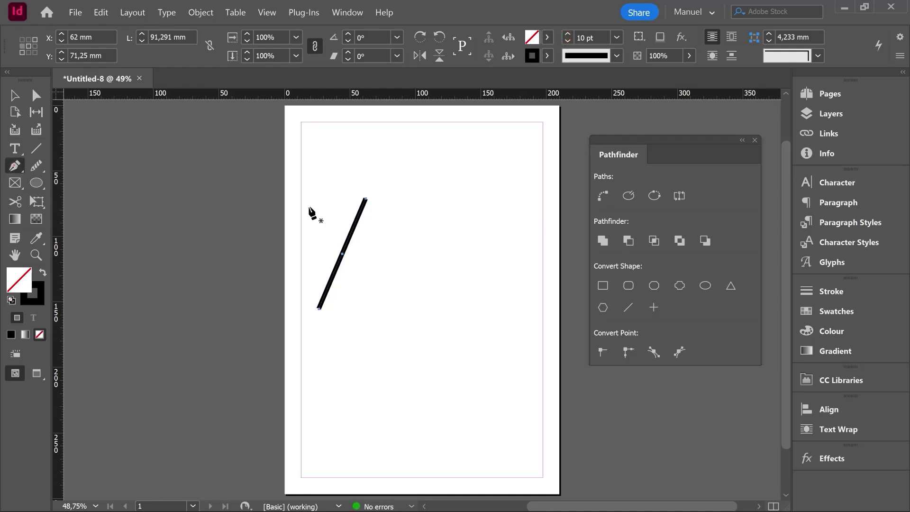
Draw a 5 pt diagonal line toward the right, then select both lines
left_click(423, 154)
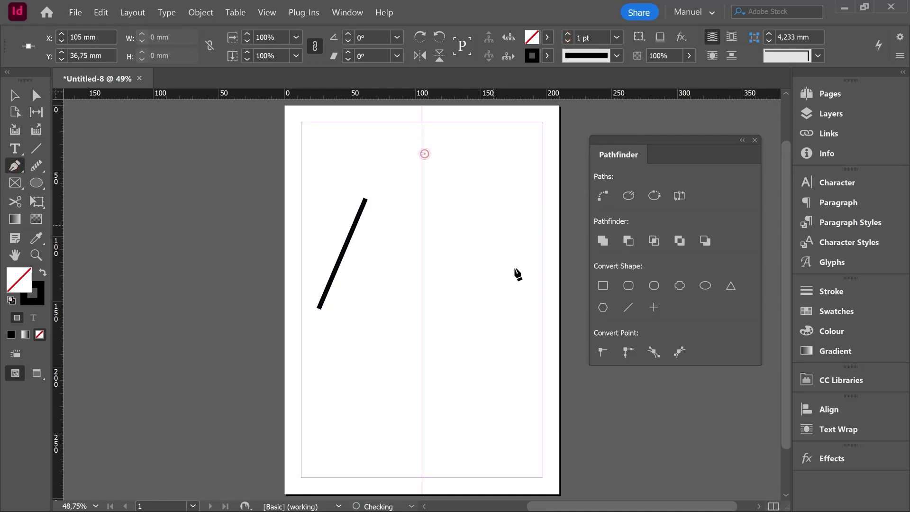
left_click(517, 291)
left_click(567, 35)
left_click(567, 35)
left_click(567, 35)
left_click(568, 35)
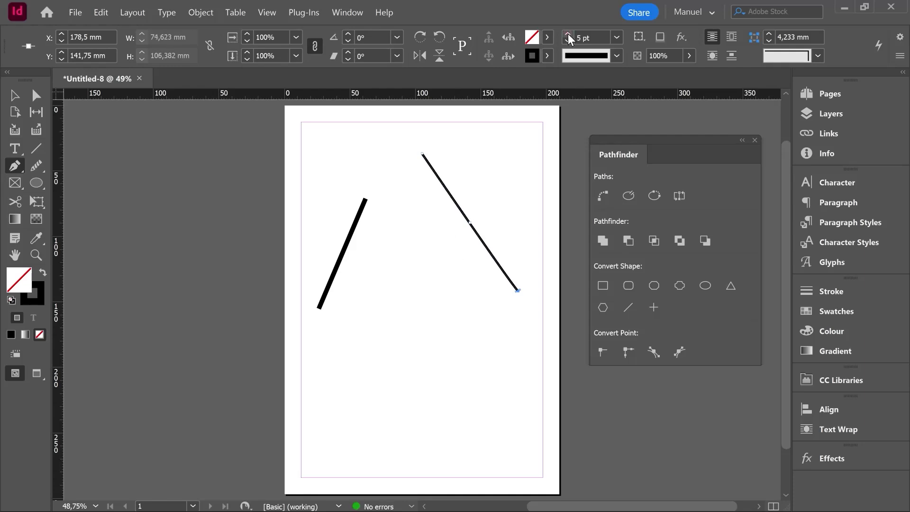
key("v")
left_click_drag(512, 326, 335, 156)
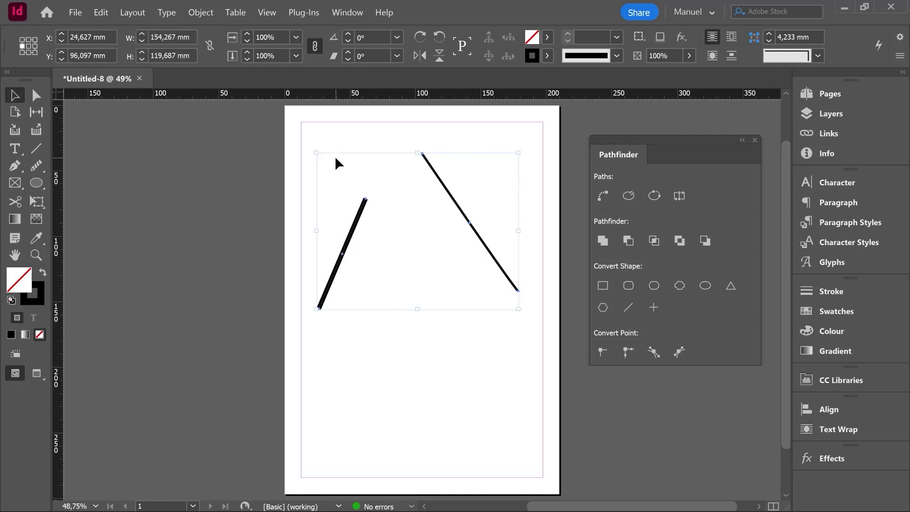
Join the two lines into one zigzag path with Join Path
left_click(602, 202)
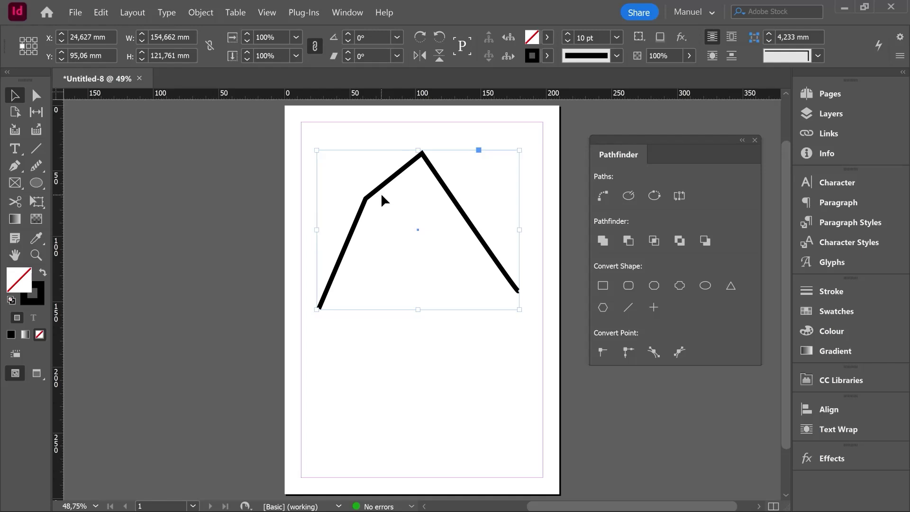
left_click(482, 342)
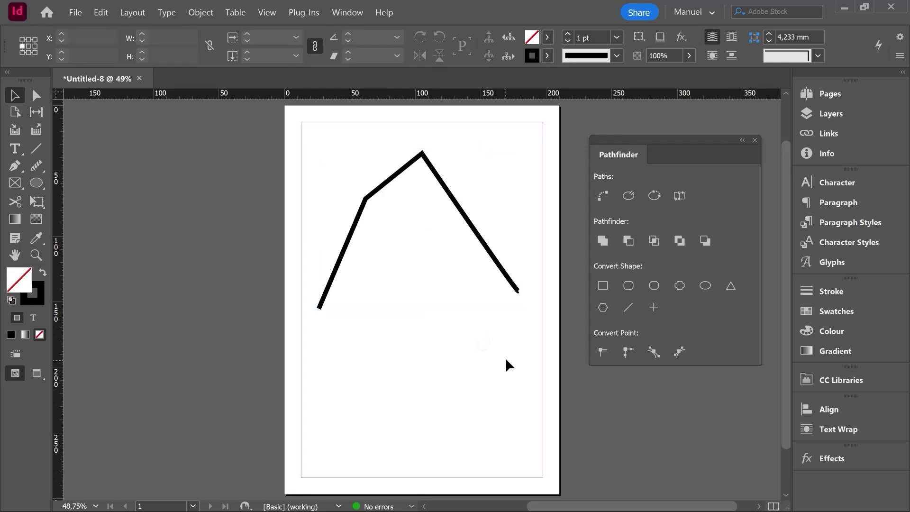
left_click(506, 359)
Reselect the zigzag path and close it into a four-sided shape with Close Path
left_click_drag(502, 357, 353, 167)
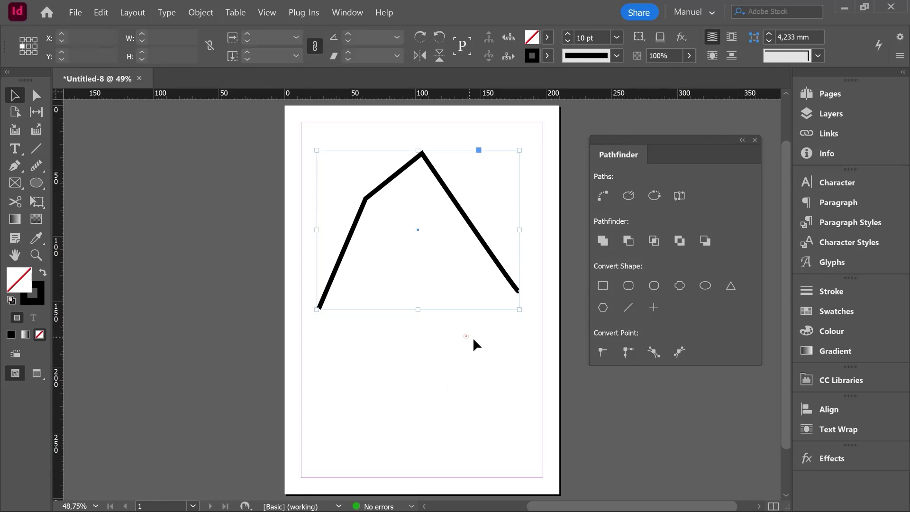
left_click(501, 348)
left_click_drag(501, 353, 346, 145)
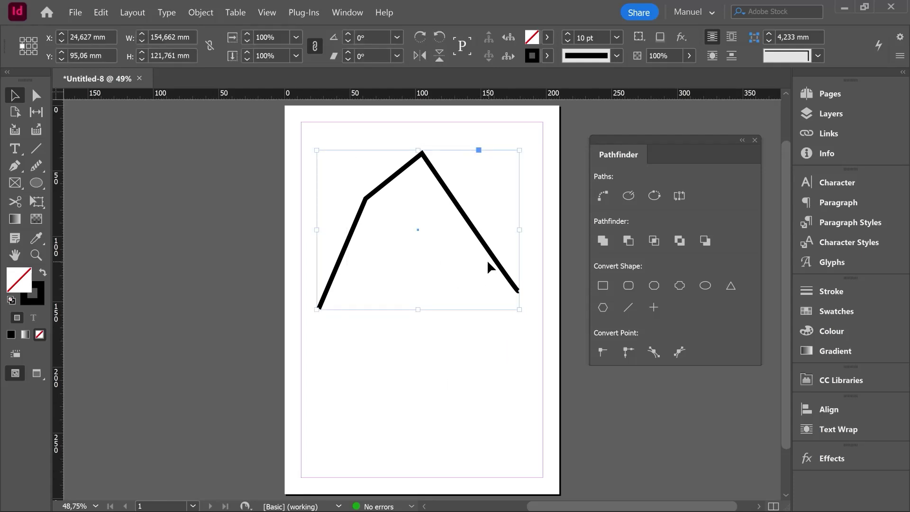
left_click(603, 194)
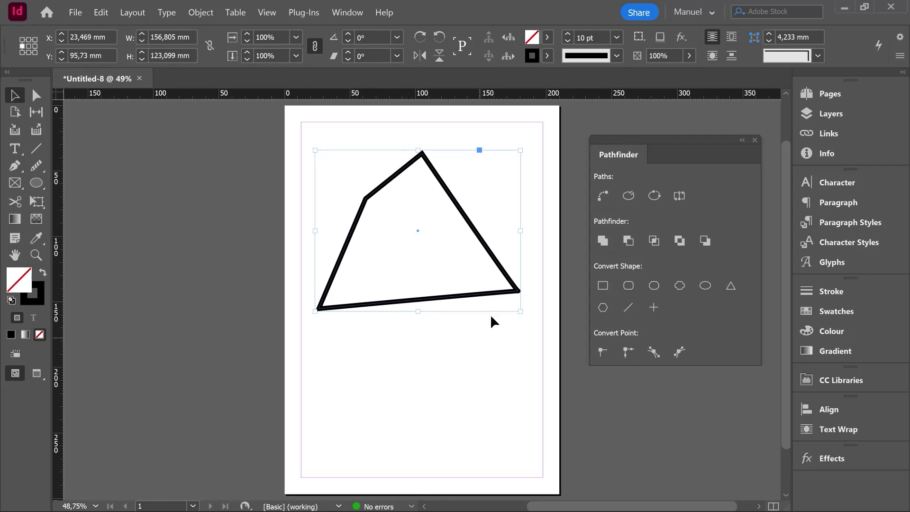
With Direct Selection, drag the outline's bottom-left anchor down and right, opening a gap
key("a")
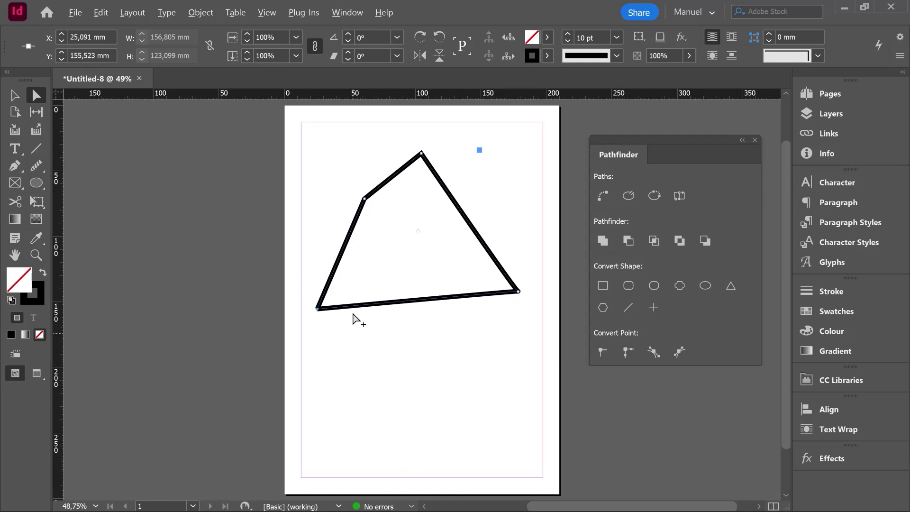
scroll(351, 300, "up", 1)
scroll(351, 301, "up", 2)
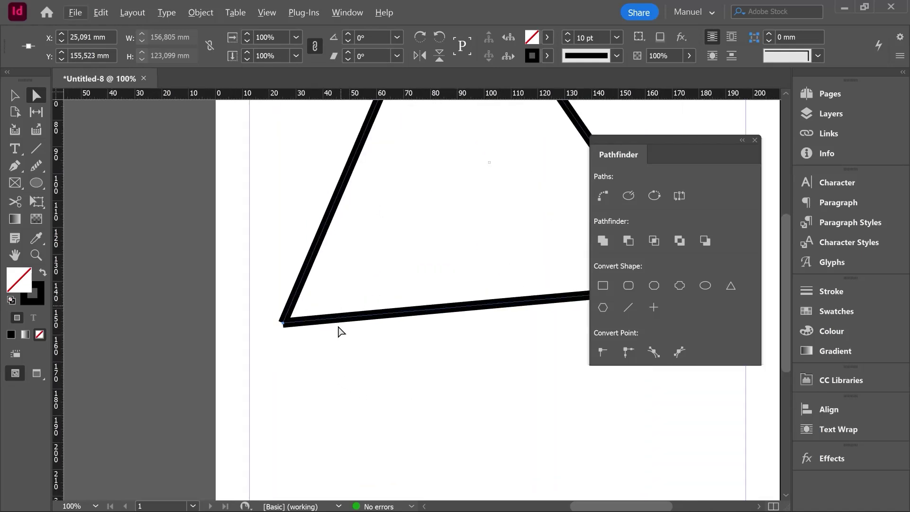
scroll(339, 329, "down", 2)
scroll(280, 361, "up", 2)
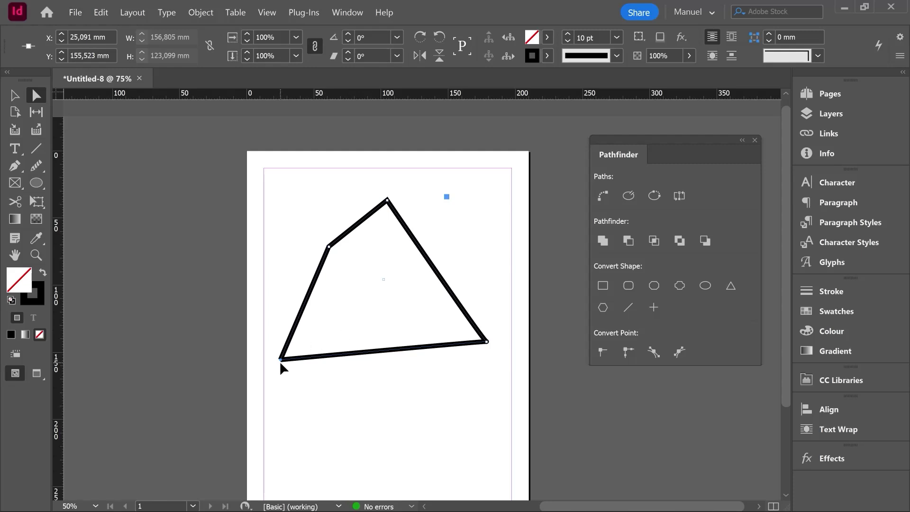
scroll(280, 367, "down", 1)
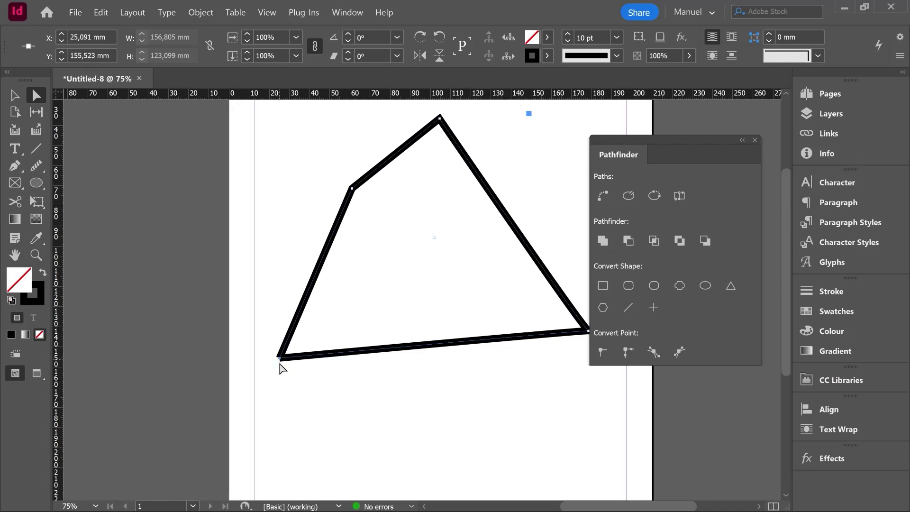
left_click_drag(279, 361, 340, 387)
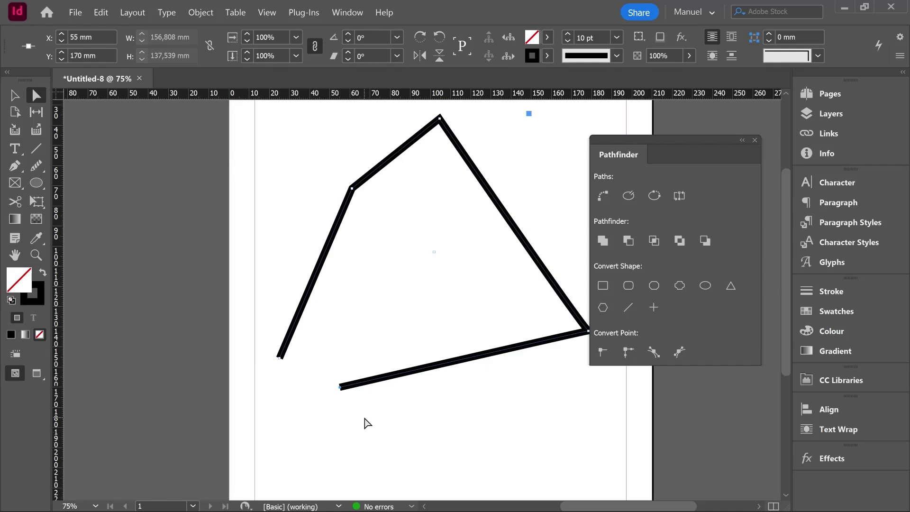
Reselect the open outline with the Selection tool and close the bottom-left gap with Close Path
key("v")
left_click(479, 400)
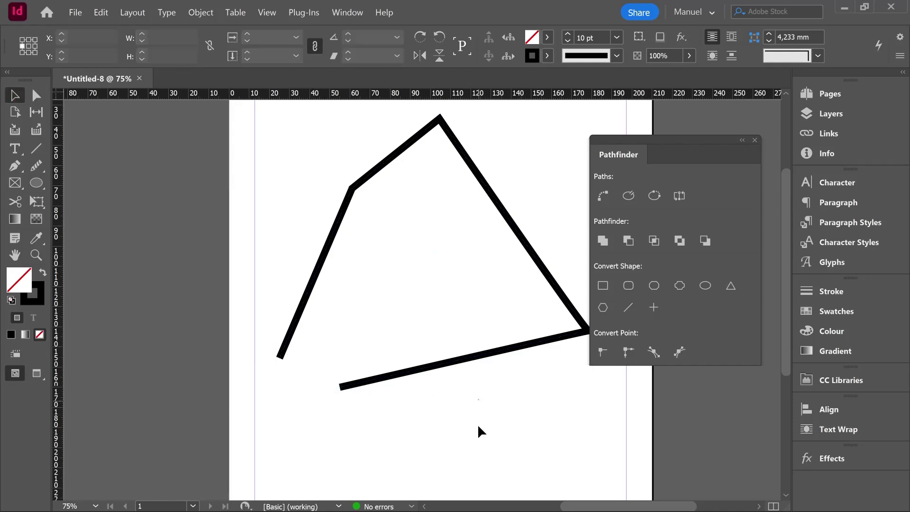
left_click(464, 360)
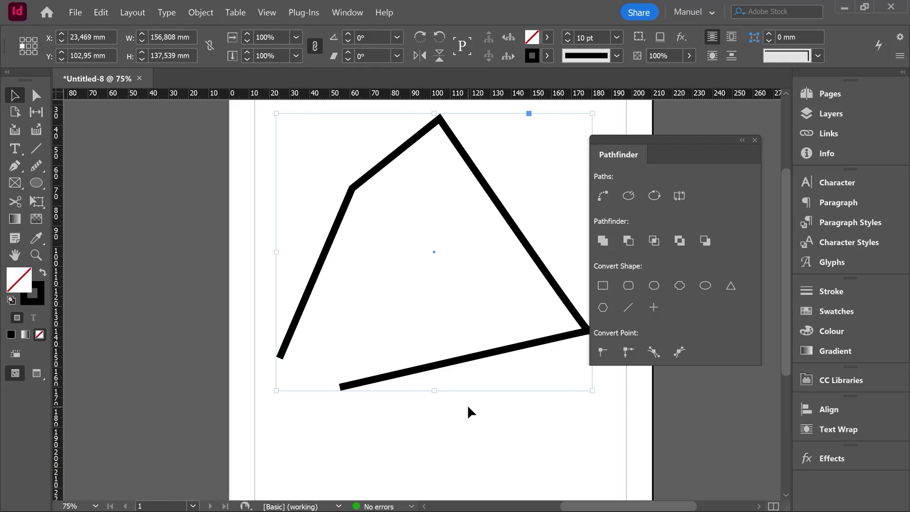
left_click(654, 195)
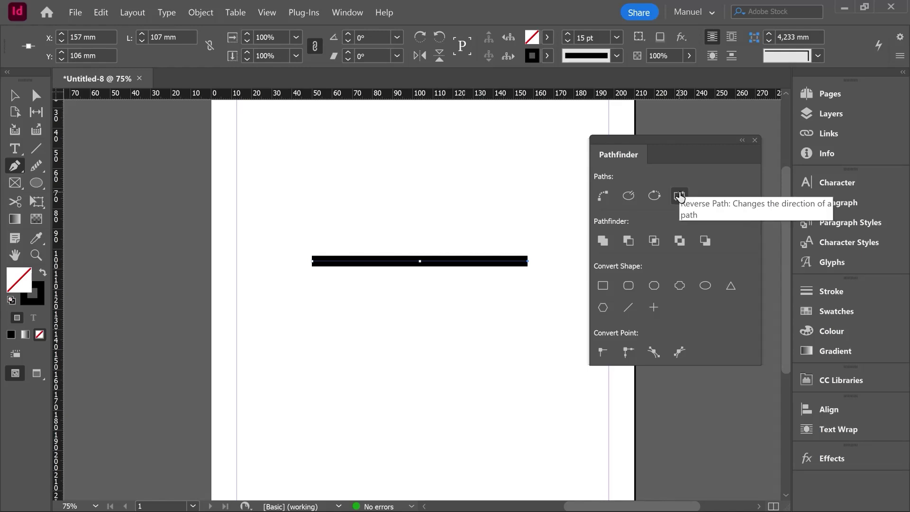
Reverse the horizontal line's path so its arrowhead switches ends
left_click(680, 196)
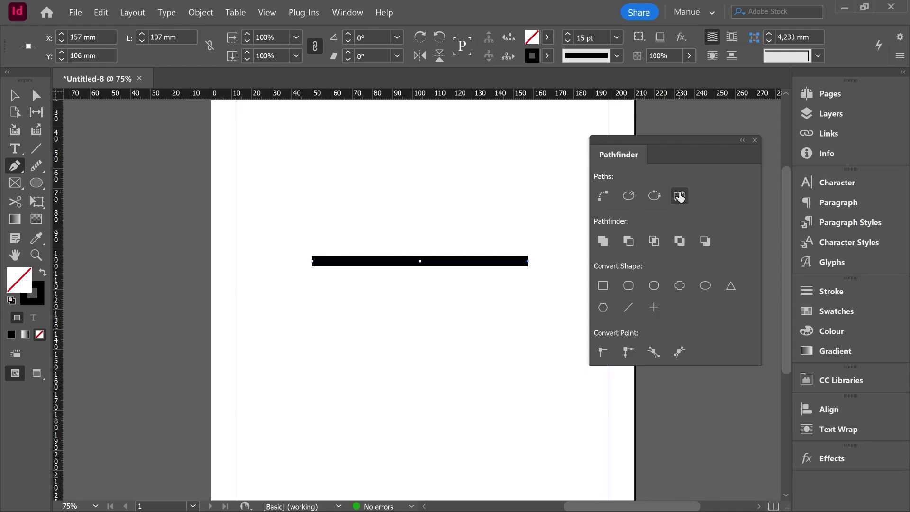
left_click(839, 292)
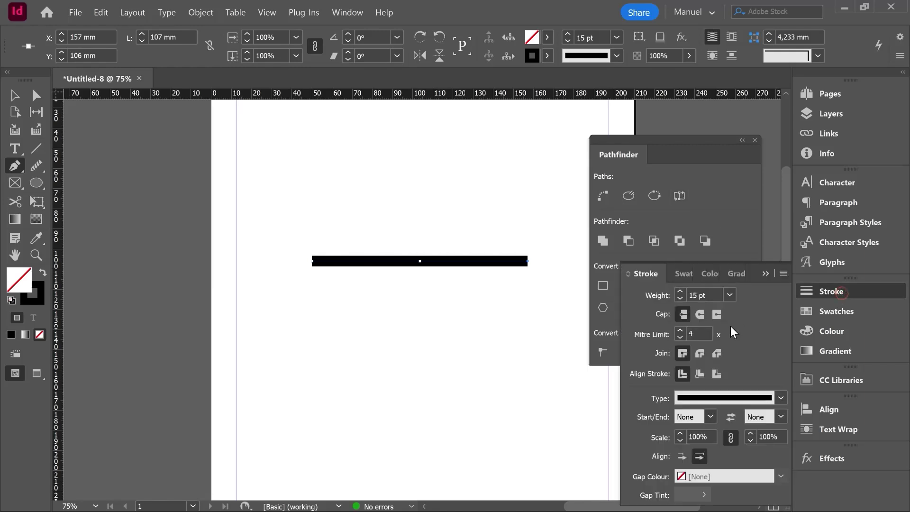
scroll(689, 416, "down", 3)
left_click(681, 197)
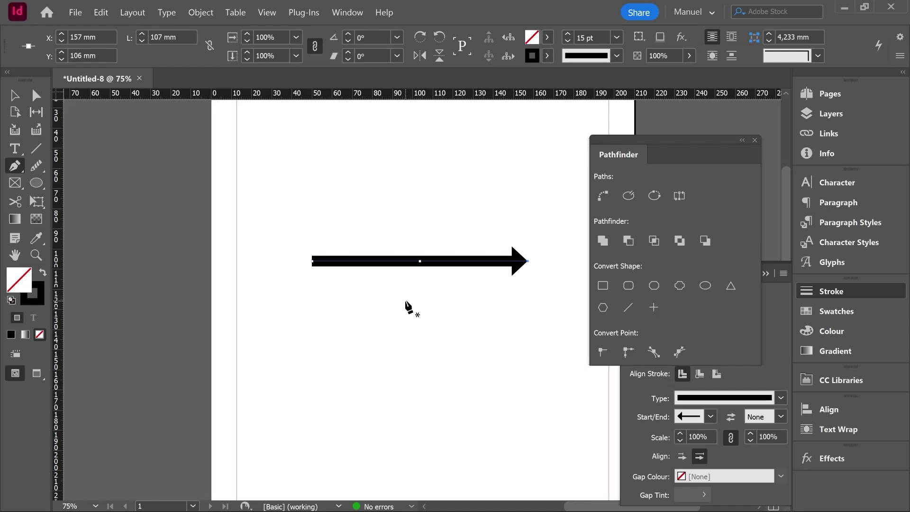
Delete the arrow and draw a magenta-filled circle about 67 mm across
left_click(14, 95)
key("Delete")
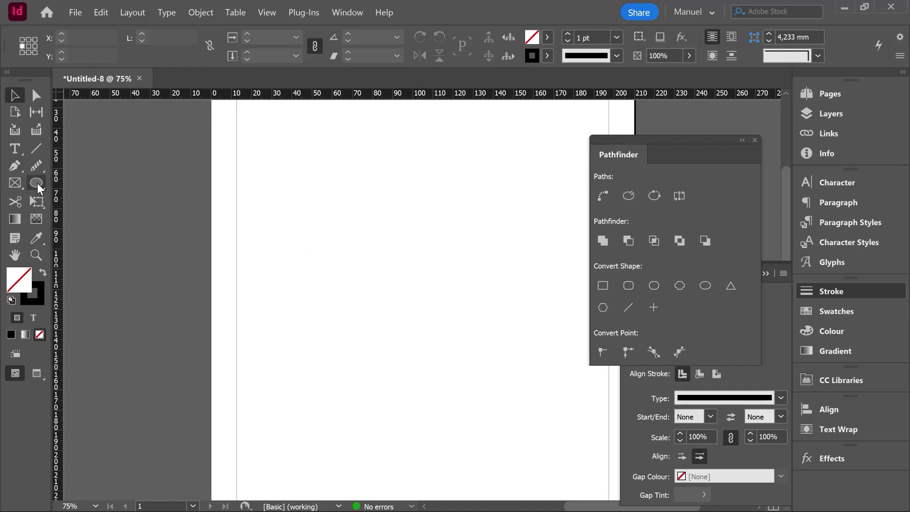
left_click(37, 184)
mouse_move(405, 229)
left_mouse_down()
mouse_move(512, 374)
mouse_move(531, 385)
mouse_move(541, 364)
left_mouse_up()
left_click(547, 55)
left_click(417, 180)
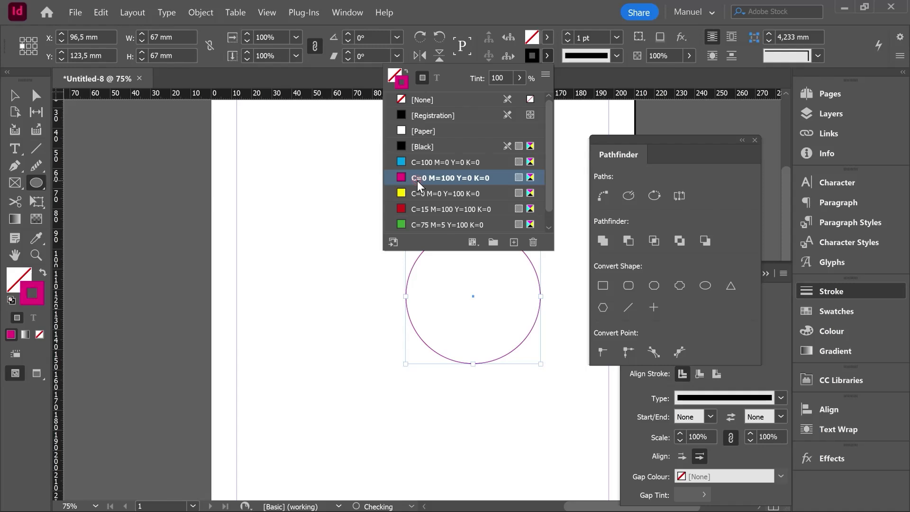
left_click(42, 274)
Draw a square overlapping the circle's upper left with a 6 pt black outline
key("r")
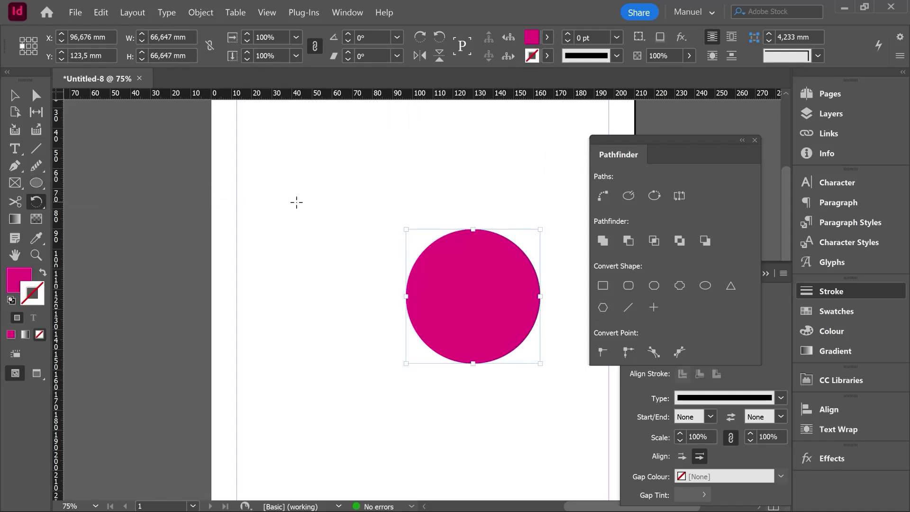
key("m")
left_click_drag(350, 185, 456, 285)
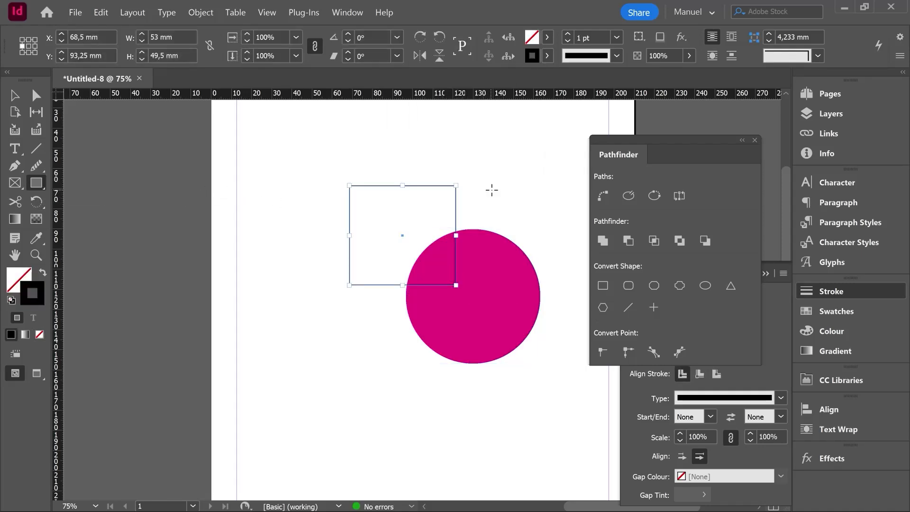
left_click(570, 35)
left_click(570, 35)
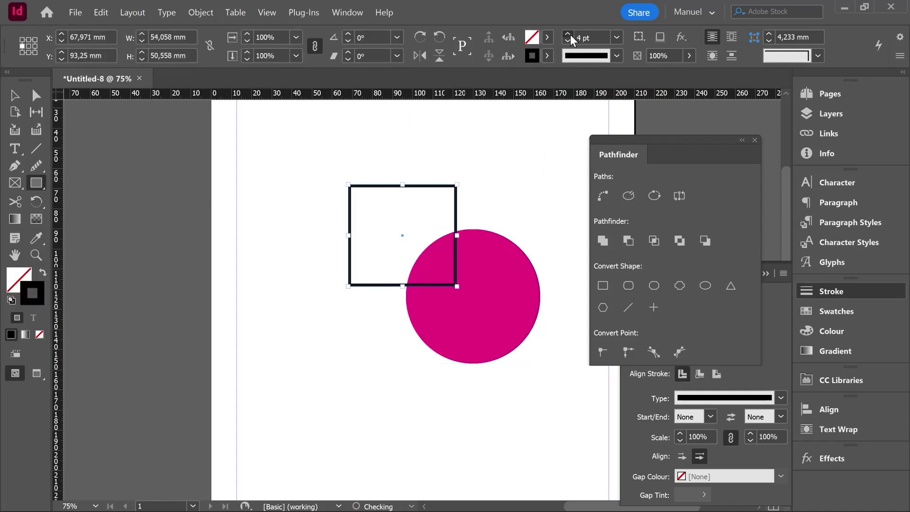
left_click(570, 35)
left_click(571, 36)
key("v")
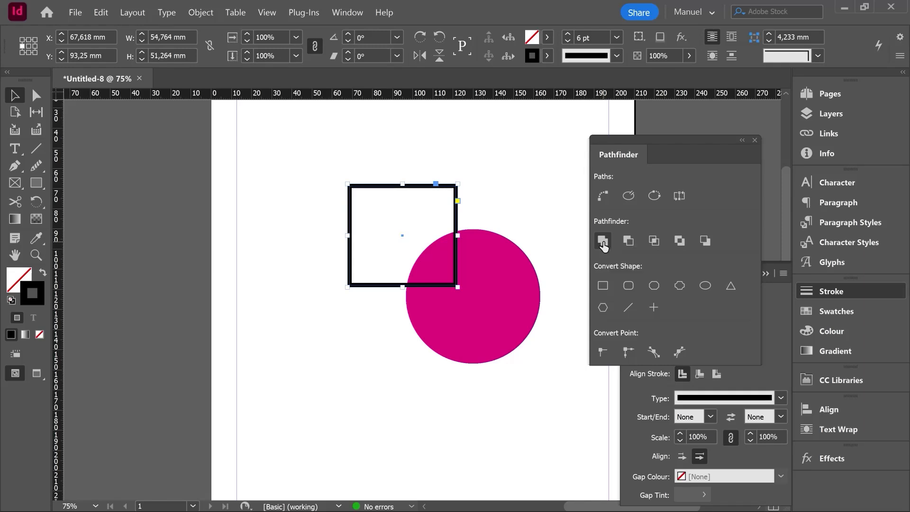
left_click_drag(539, 424, 418, 312)
left_click(377, 205, "shift")
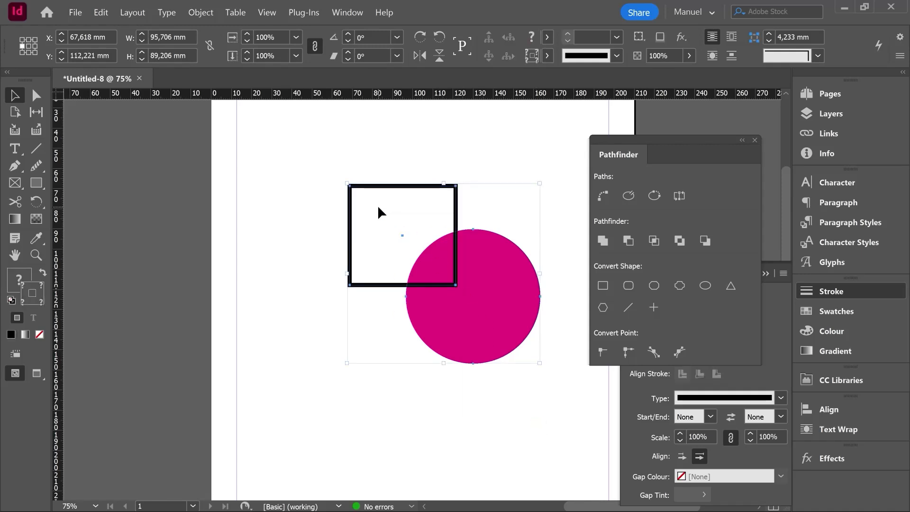
left_click(602, 241)
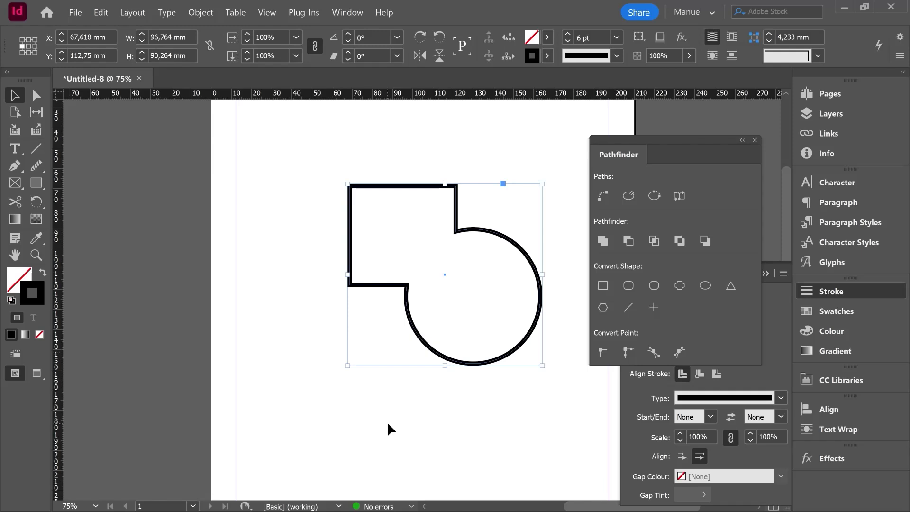
key("ctrl+z")
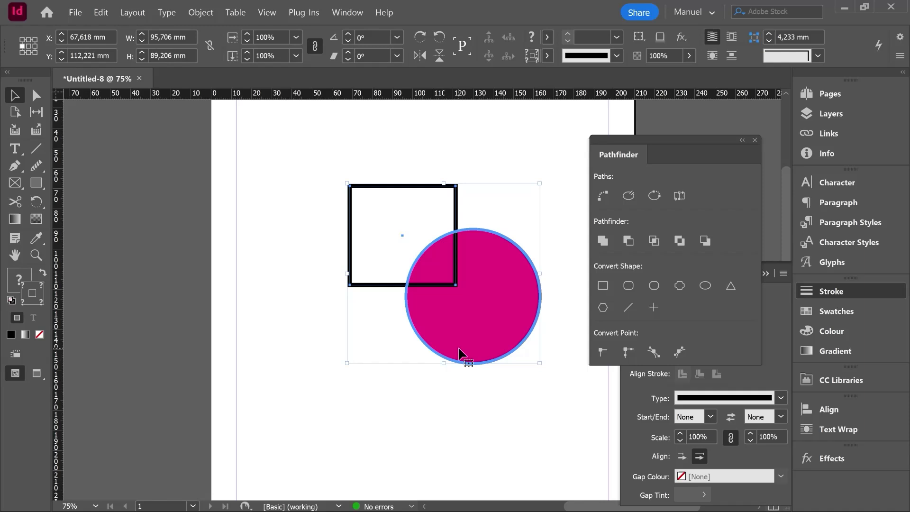
Bring the magenta circle to the front with Arrange > Bring to Front, then select both shapes
left_click(475, 406)
left_click(467, 356)
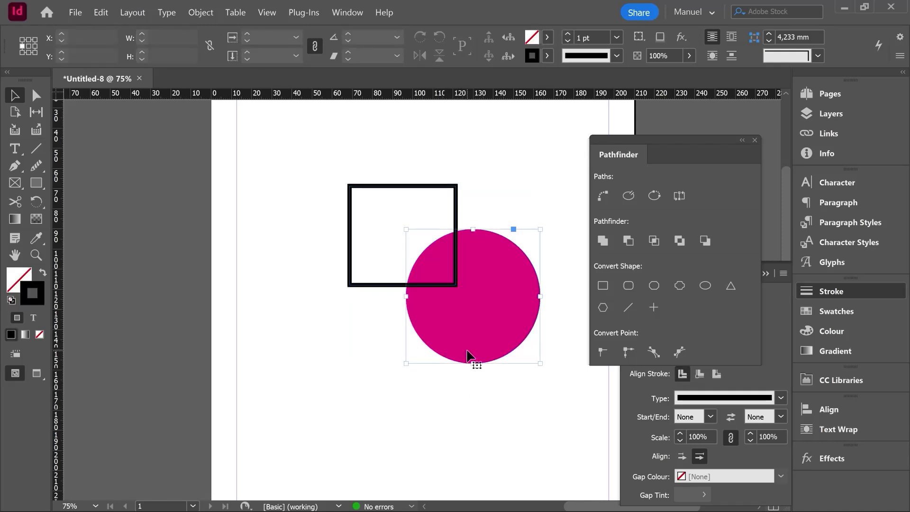
right_click(473, 321)
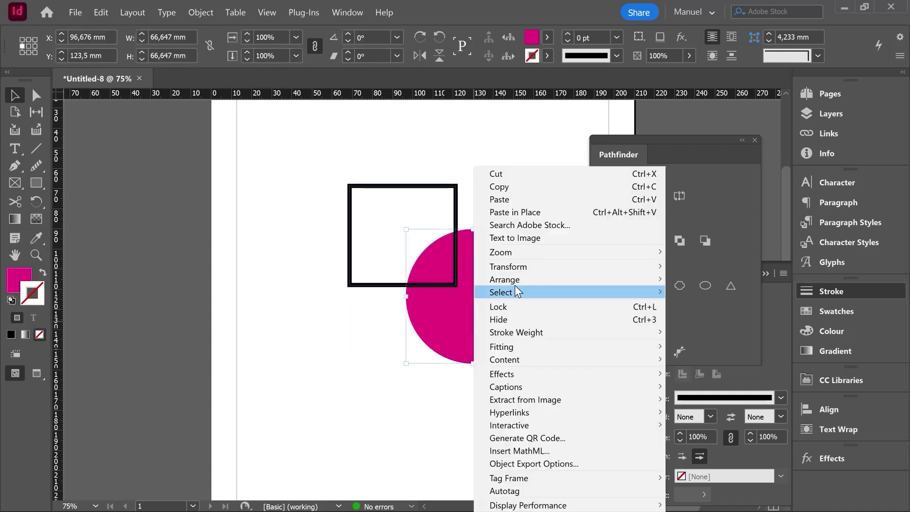
mouse_move(521, 279)
left_click(716, 279)
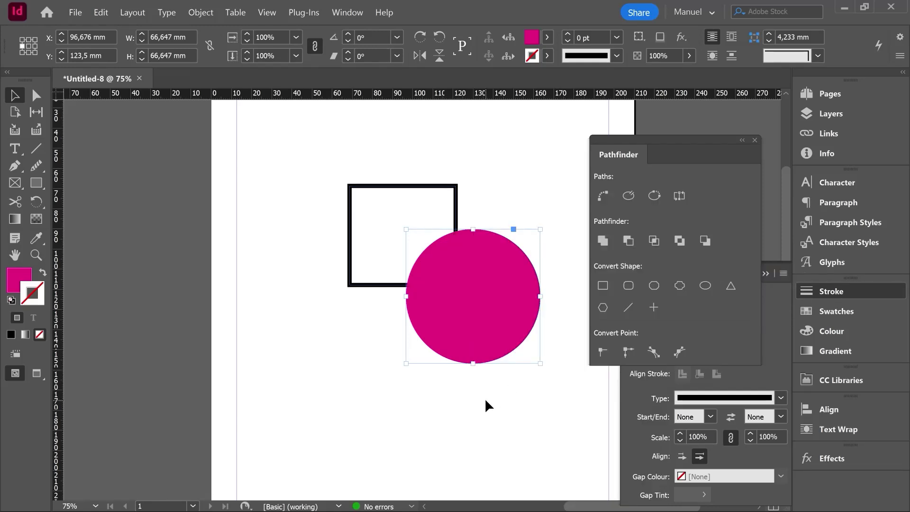
left_click_drag(501, 426, 372, 199)
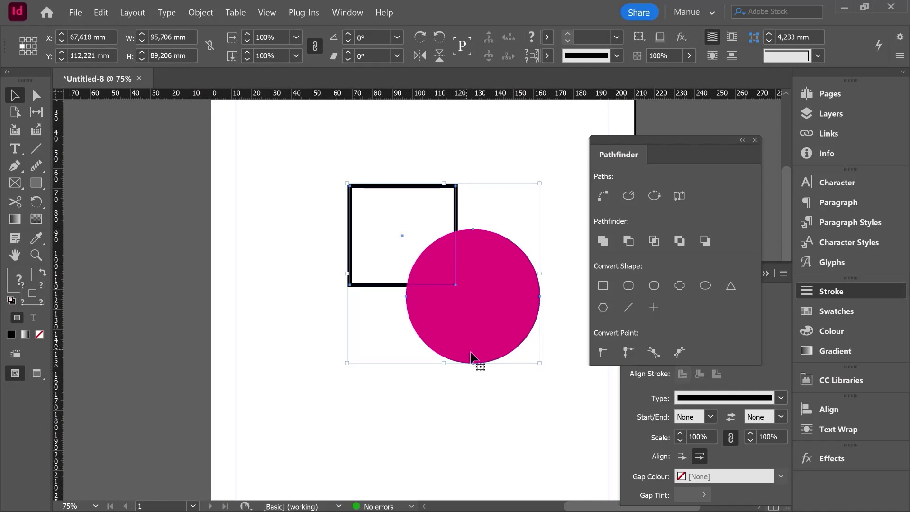
Merge the square and circle with Pathfinder Add, then undo the merge
left_click(603, 241)
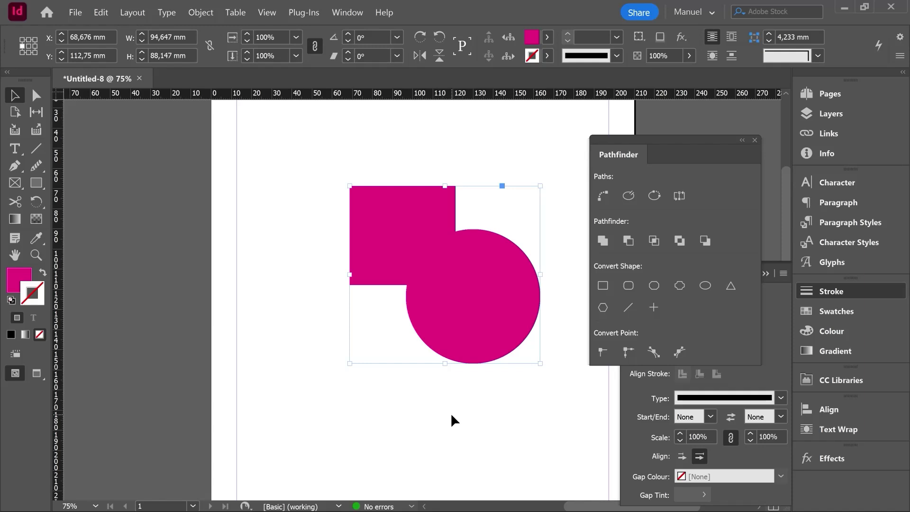
key("ctrl+z")
left_click(454, 389)
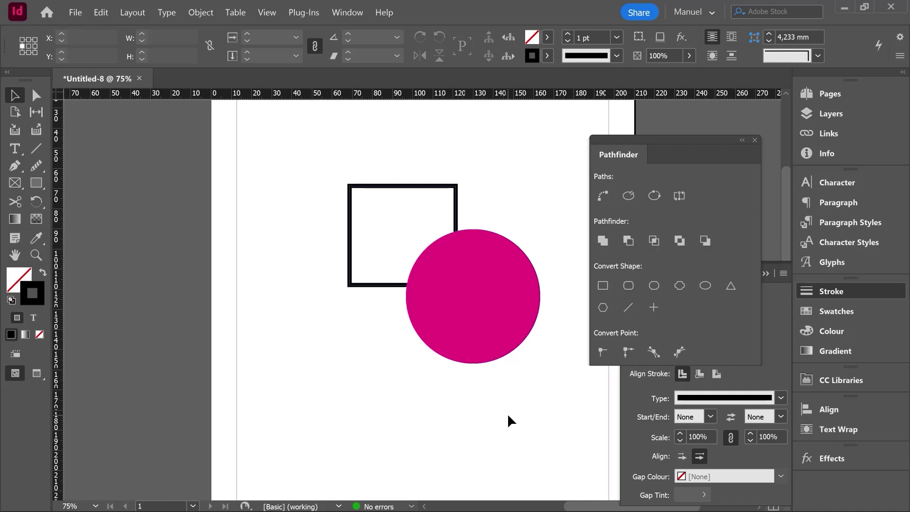
Reselect both shapes, subtract the circle from the square, then undo it
left_click_drag(508, 419, 378, 240)
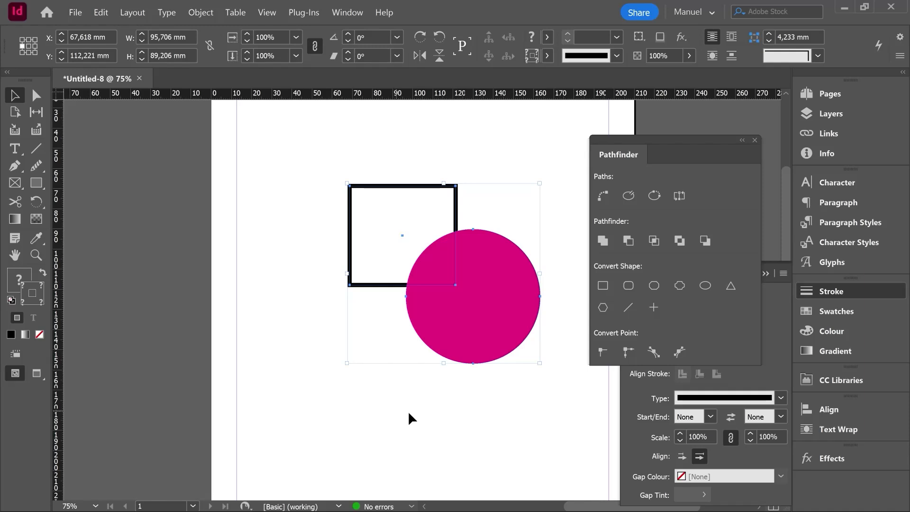
left_click(628, 240)
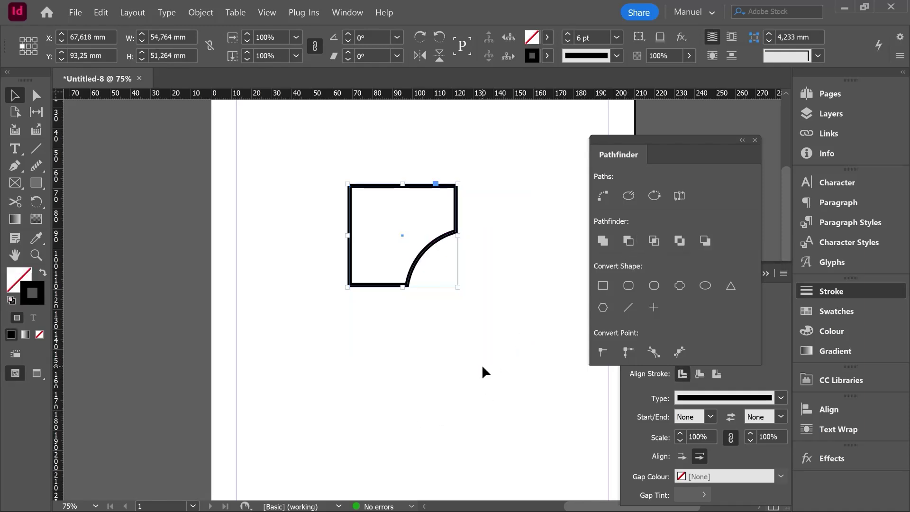
key("ctrl+z")
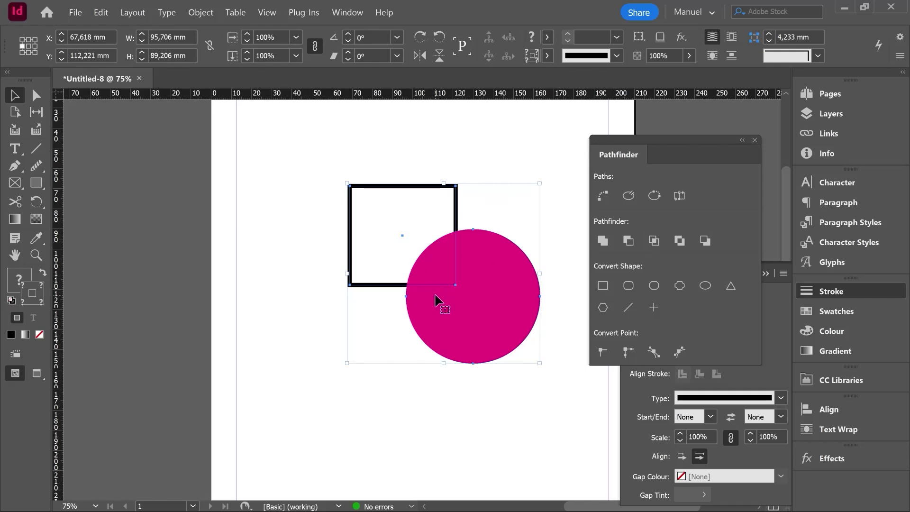
Select the square and circle, try Intersect and Exclude Overlap, and undo each result
left_click_drag(498, 433, 374, 239)
left_click(654, 240)
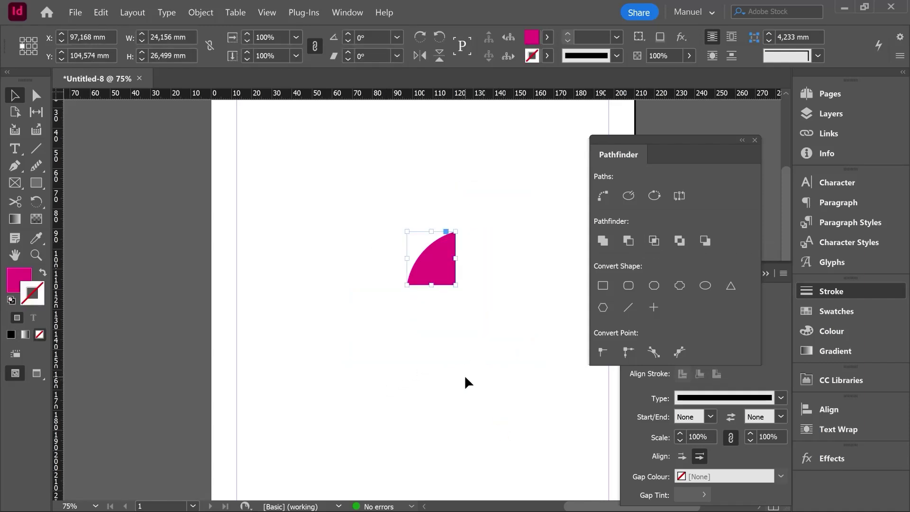
key("ctrl+z")
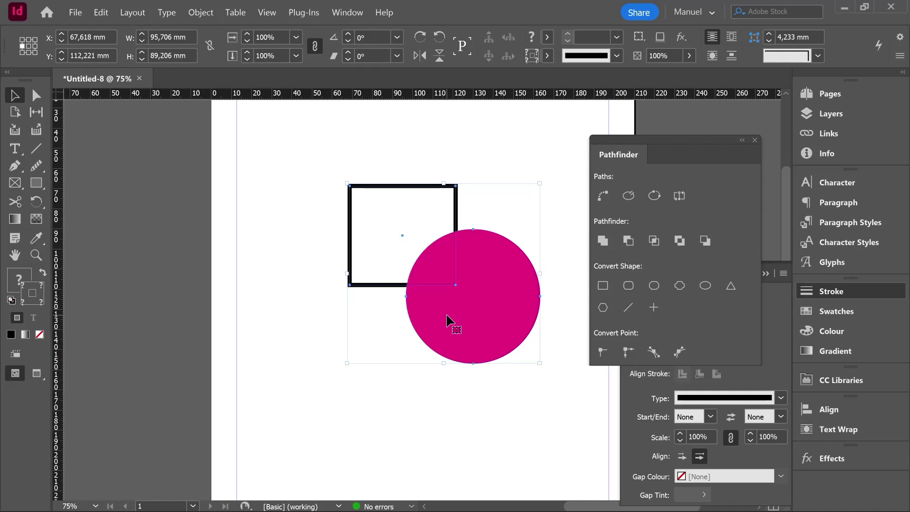
left_click(681, 242)
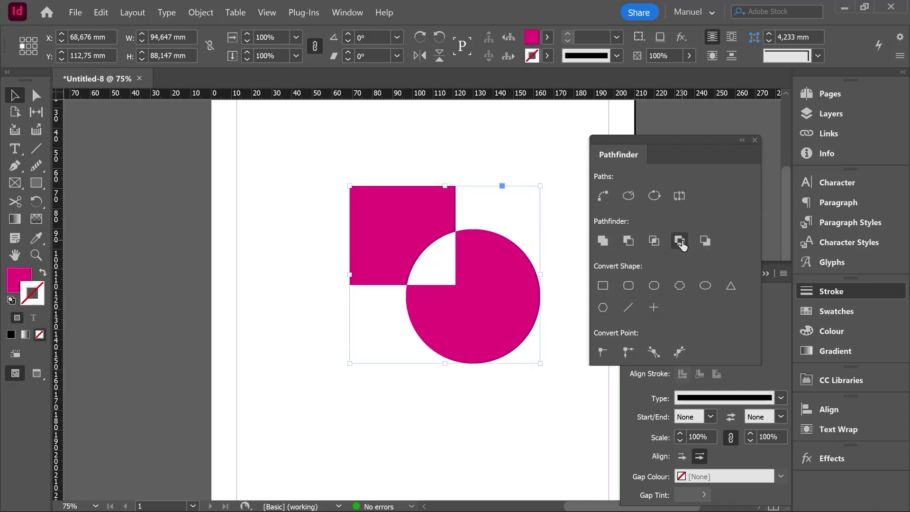
key("ctrl+z")
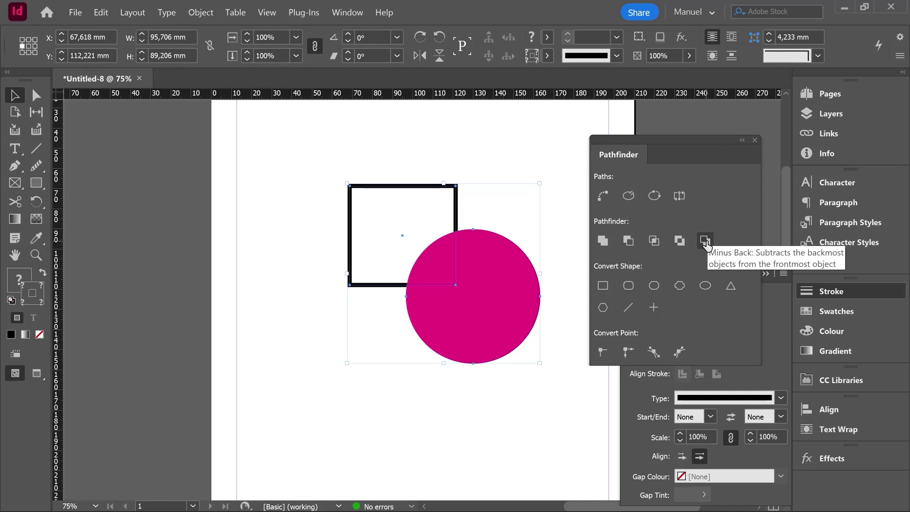
Apply Minus Back so the square's area is cut from the magenta circle
left_click(705, 243)
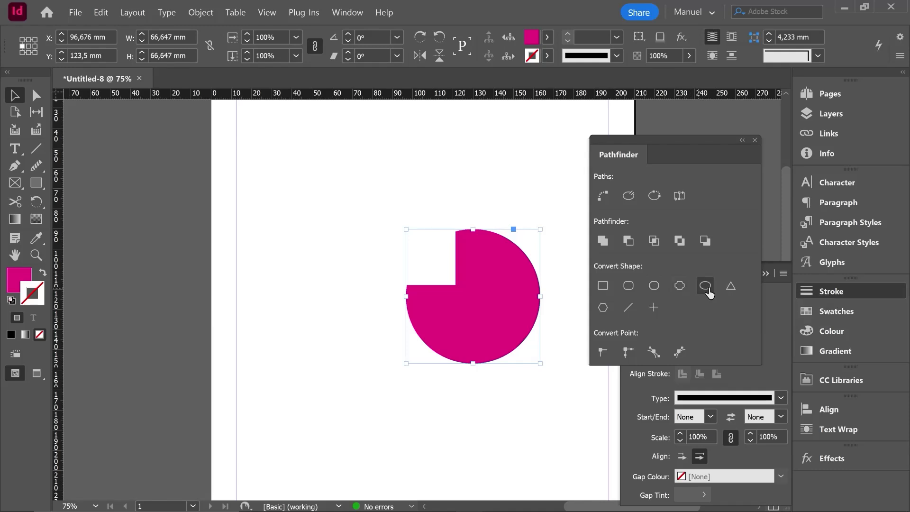
Move the notched shape up-left, then convert it to a square, rounded, then bevelled rectangle
left_click_drag(494, 328, 461, 328)
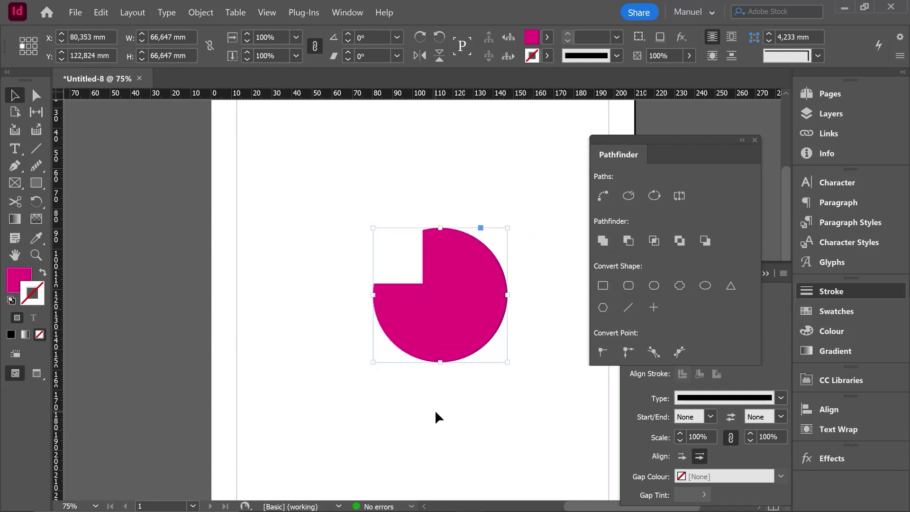
left_click(603, 286)
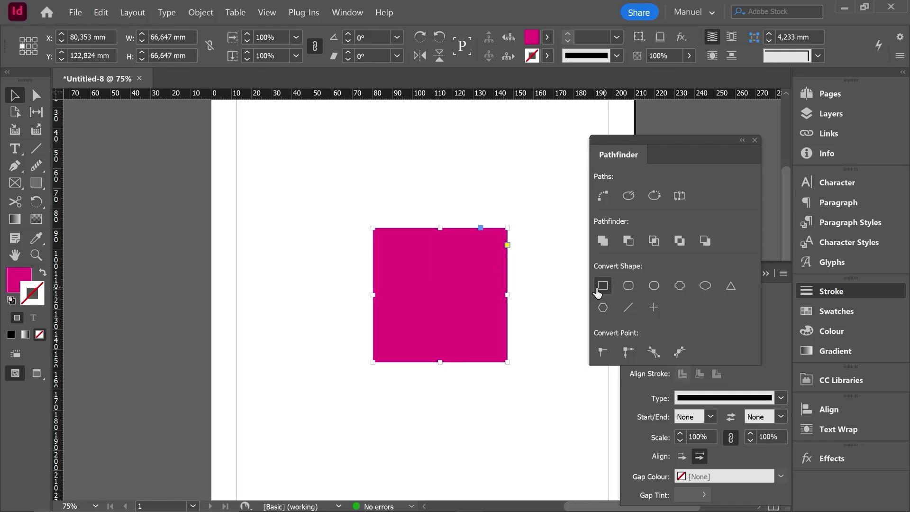
left_click(629, 286)
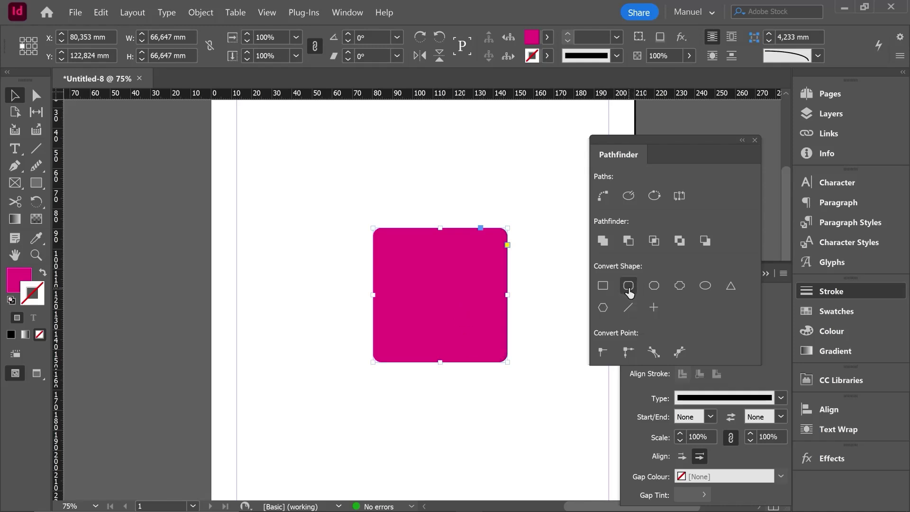
left_click(655, 287)
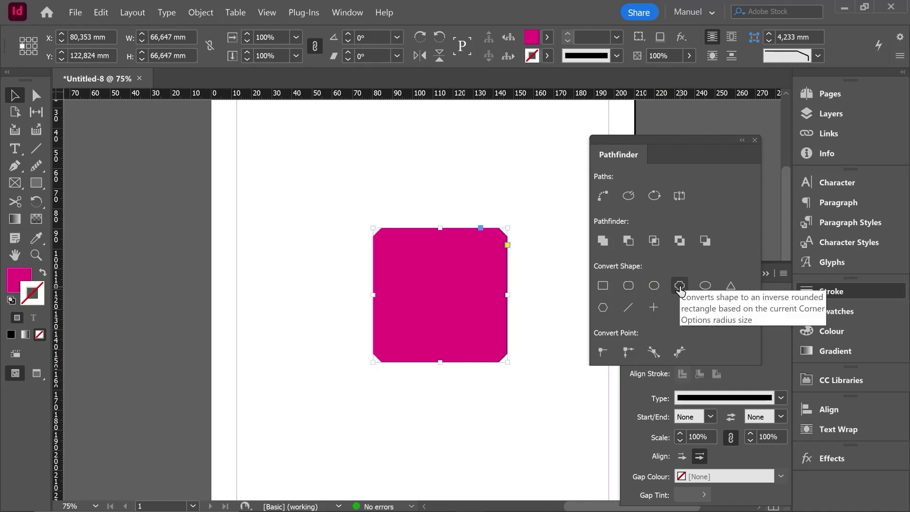
Convert the shape to inverse rounded, then ellipse, triangle, and finally a seven-point star polygon
left_click(679, 287)
left_click(705, 289)
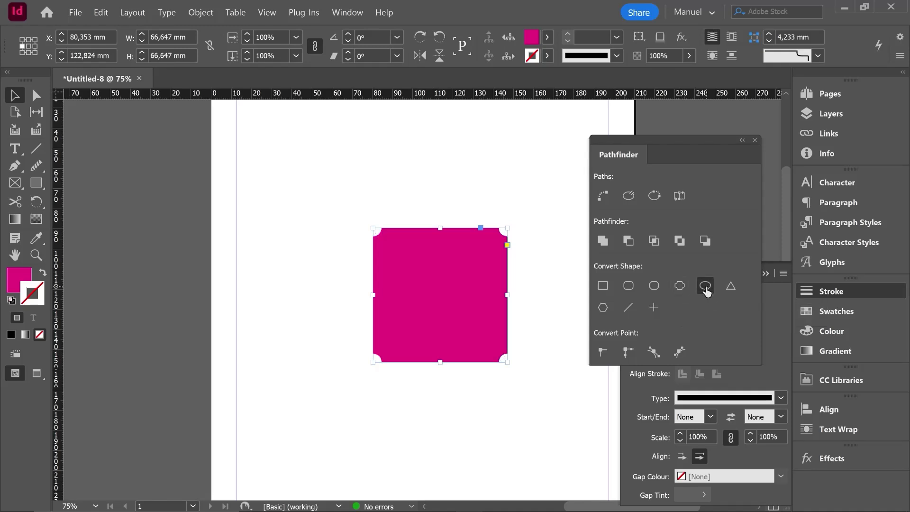
left_click(731, 287)
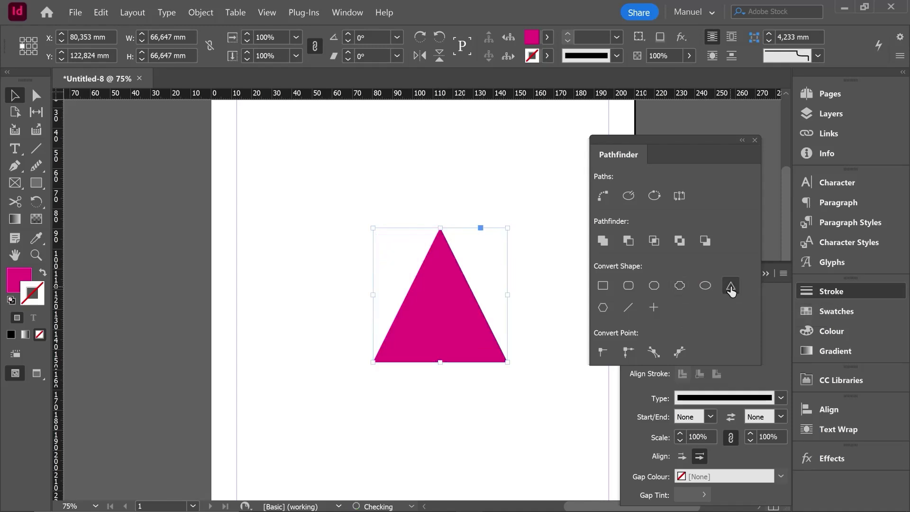
left_click(604, 308)
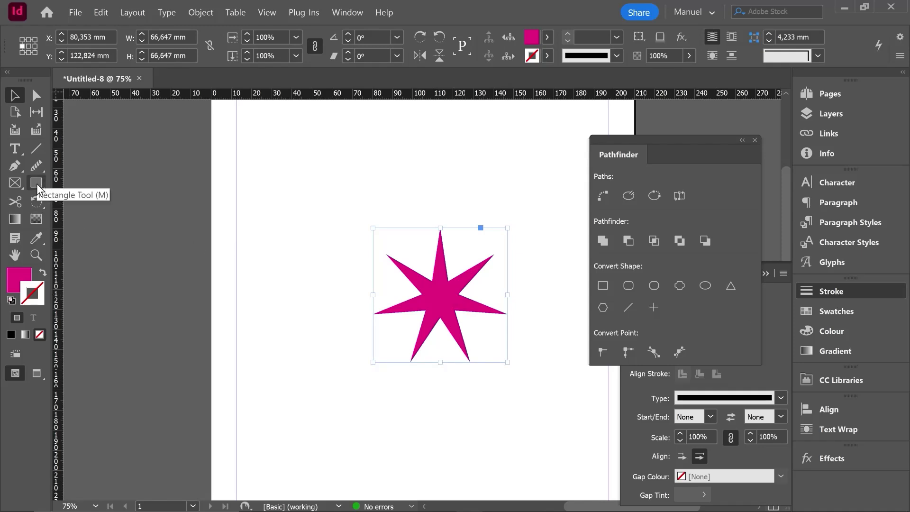
Set the Polygon Tool settings to 5 sides with 0% star inset
left_click_drag(36, 183, 82, 233)
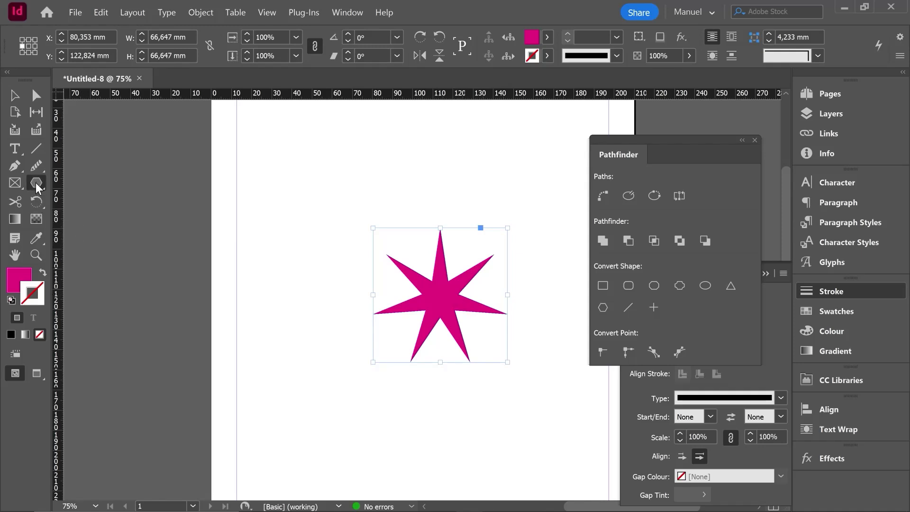
double_click(36, 183)
left_click_drag(355, 219, 209, 226)
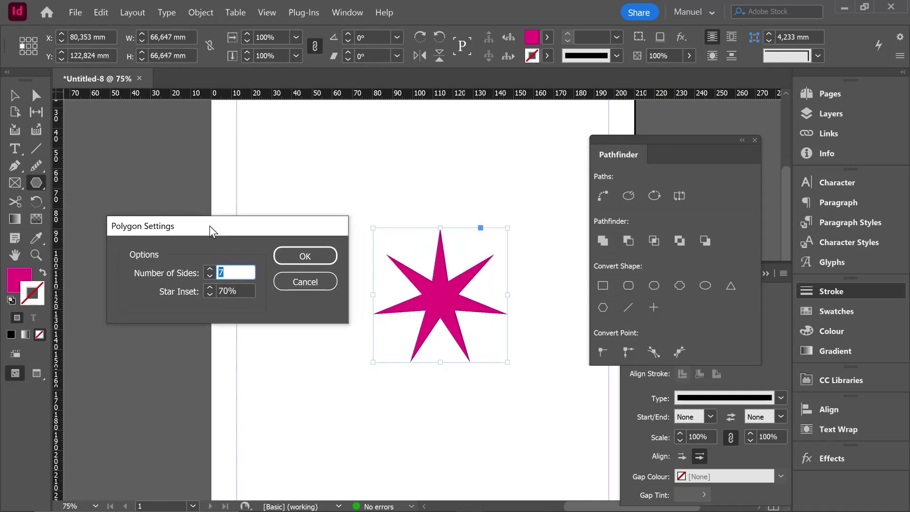
double_click(232, 291)
type("0")
left_click(230, 271)
key("BackSpace")
type("5")
key("Return")
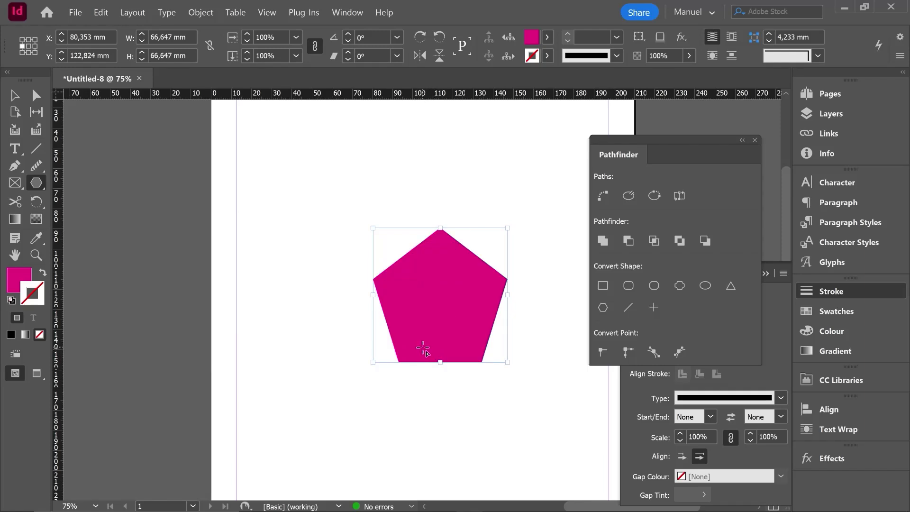
Convert the shape to a square, then a pentagon, and undo back to the square
left_click(604, 286)
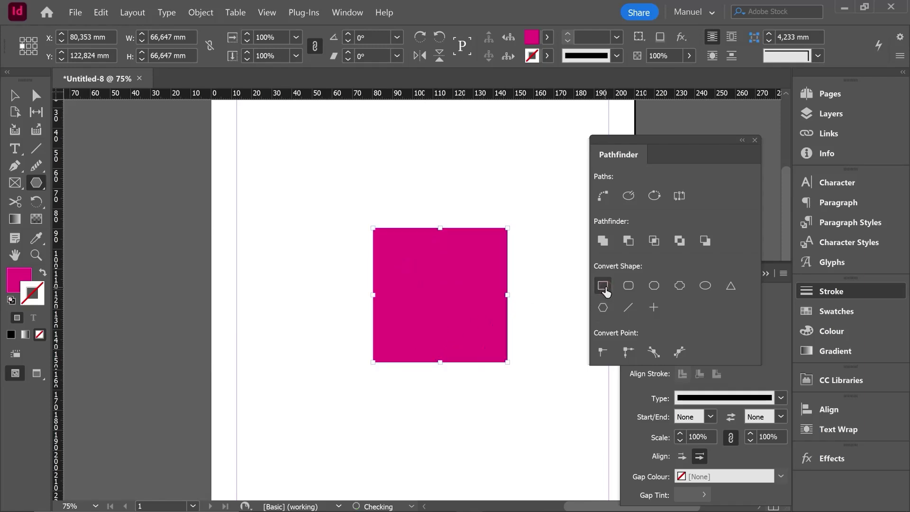
left_click(603, 308)
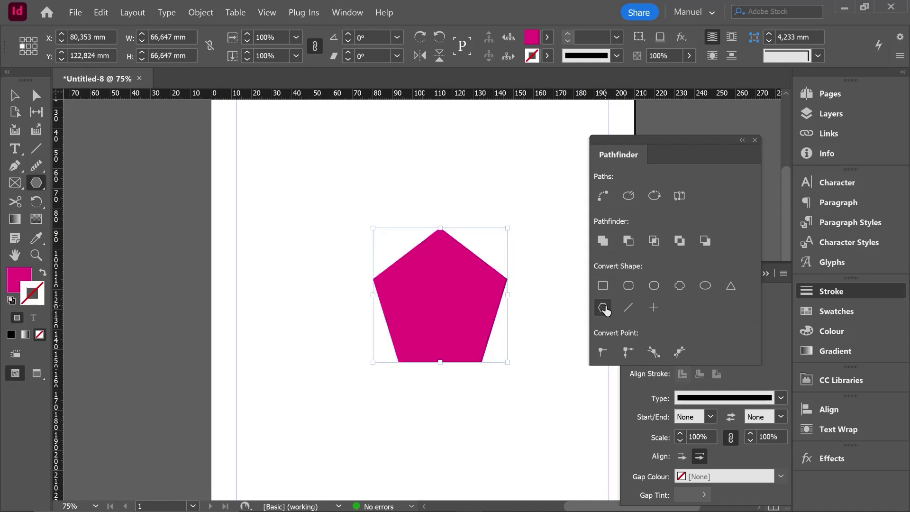
key("ctrl+z")
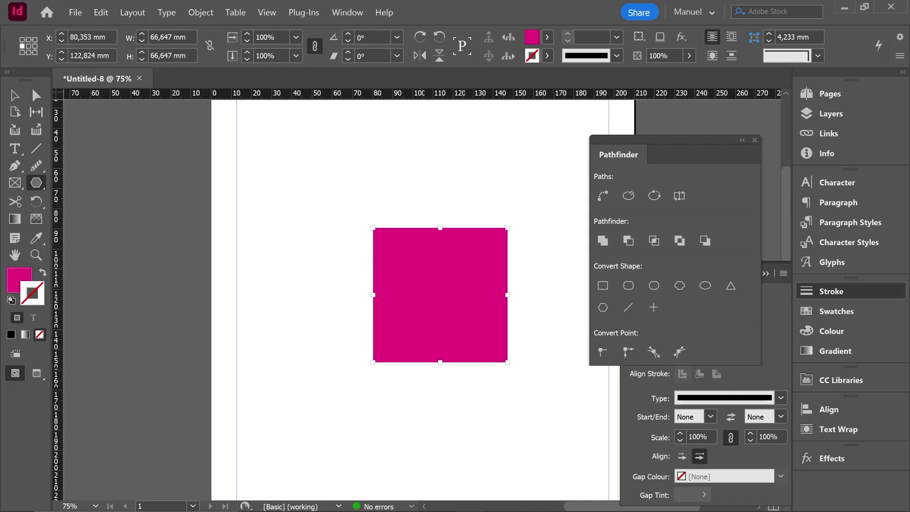
left_click(16, 97)
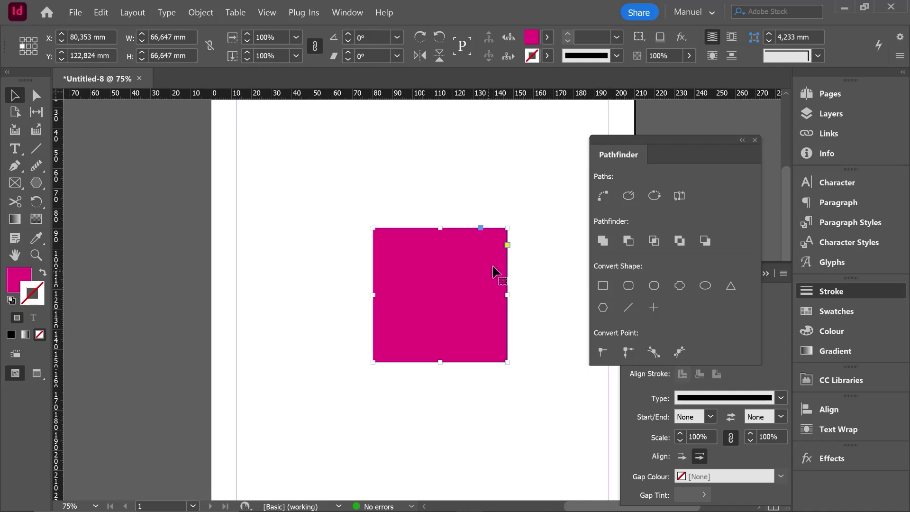
left_click(507, 245)
left_click_drag(507, 233, 452, 256)
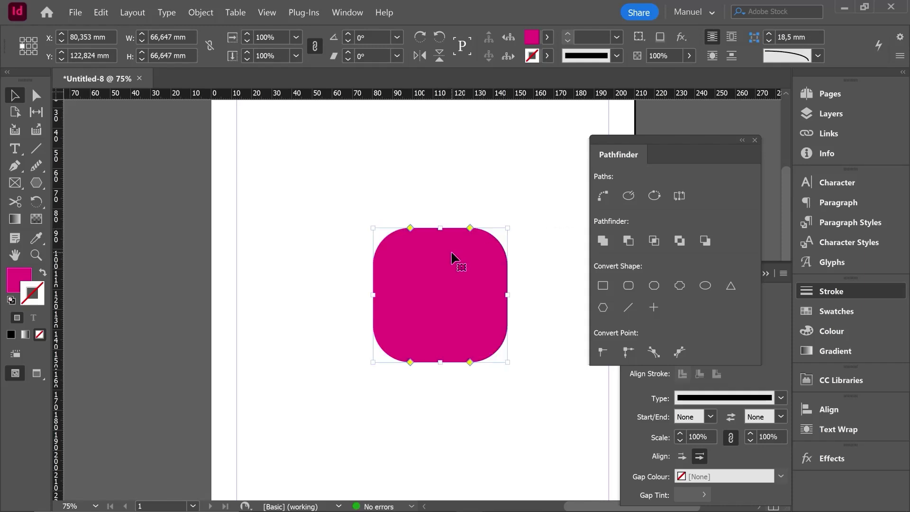
left_click(470, 229, "alt")
left_click(470, 229, "alt")
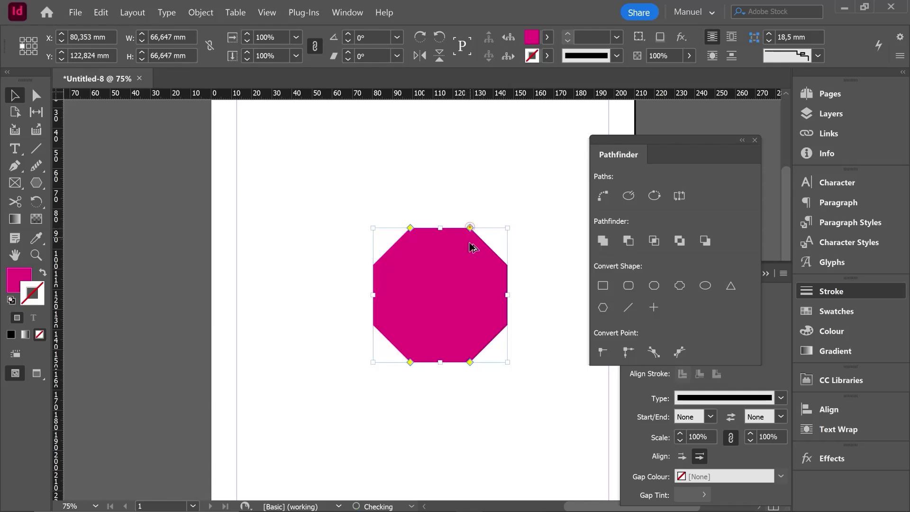
left_click(469, 229, "alt")
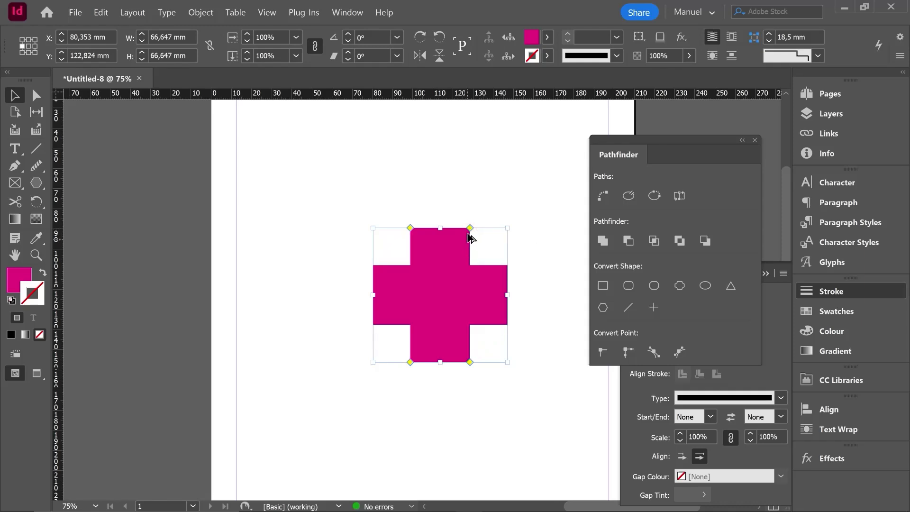
left_click(470, 229, "alt")
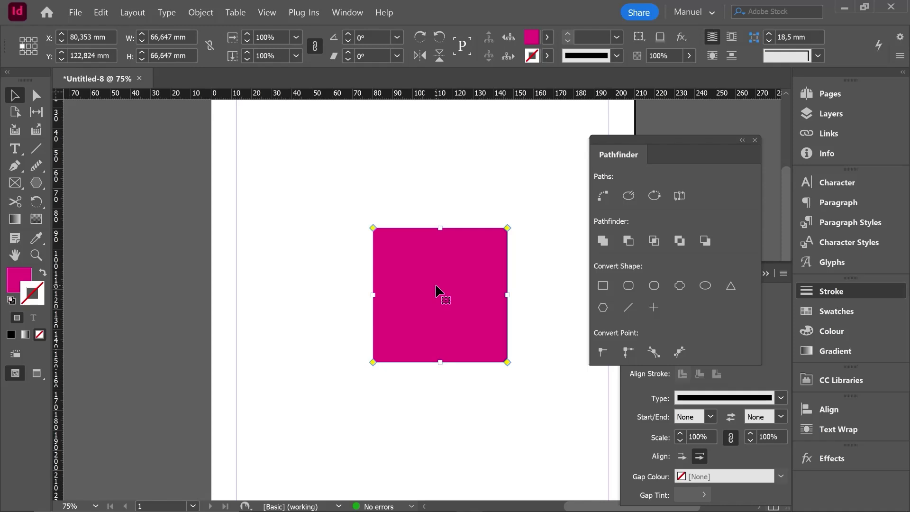
key("a")
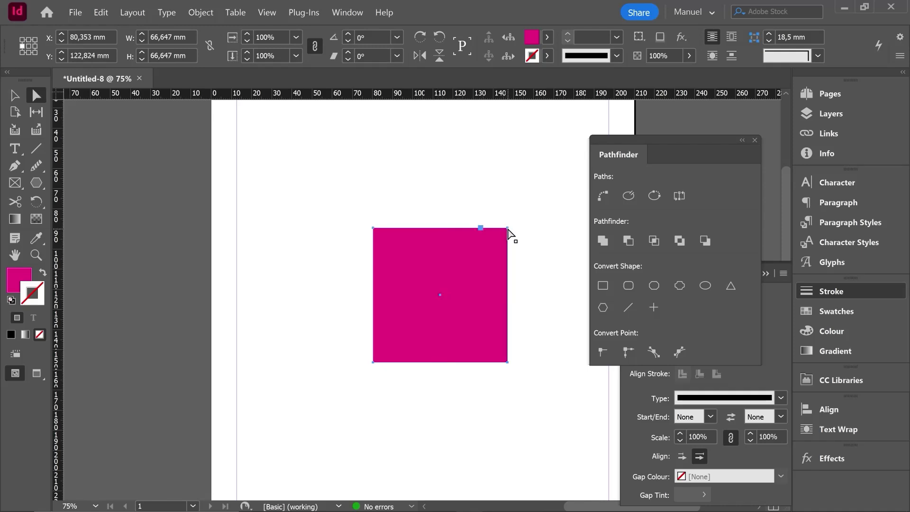
left_click(508, 231)
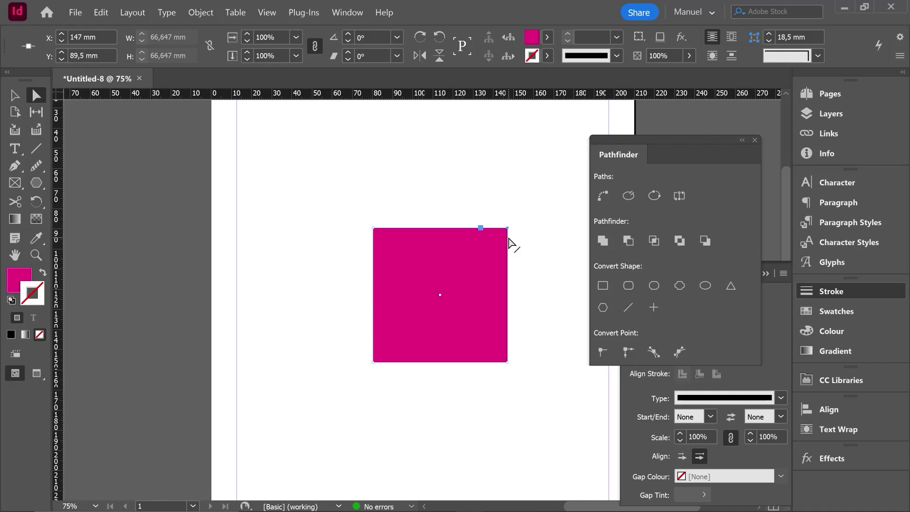
left_click(654, 353)
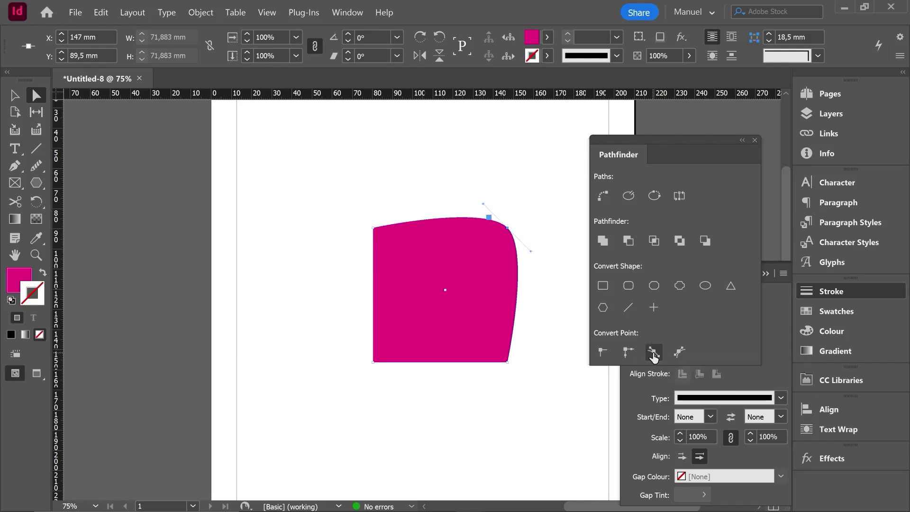
left_click(603, 353)
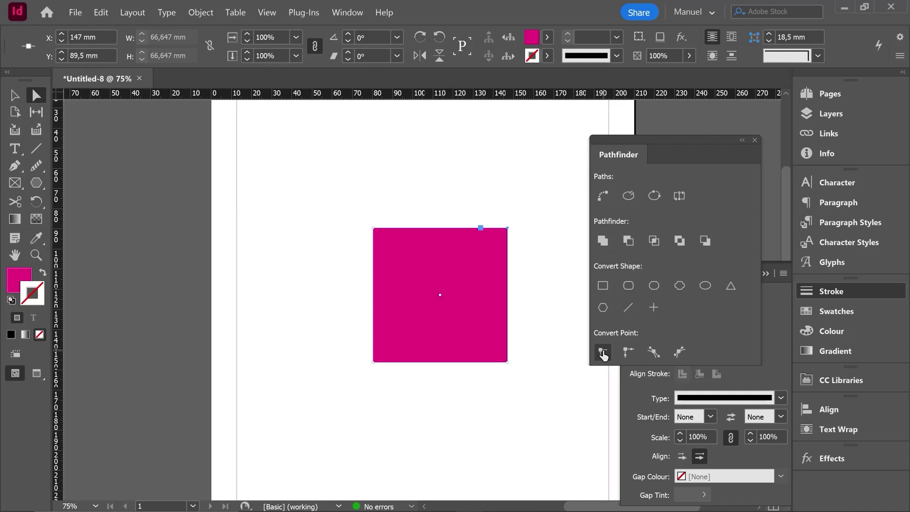
key("v")
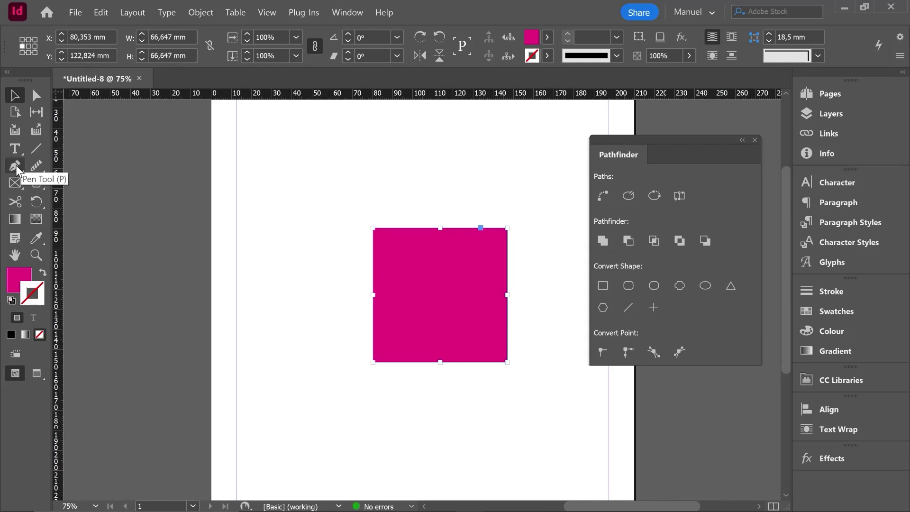
left_click_drag(16, 165, 69, 228)
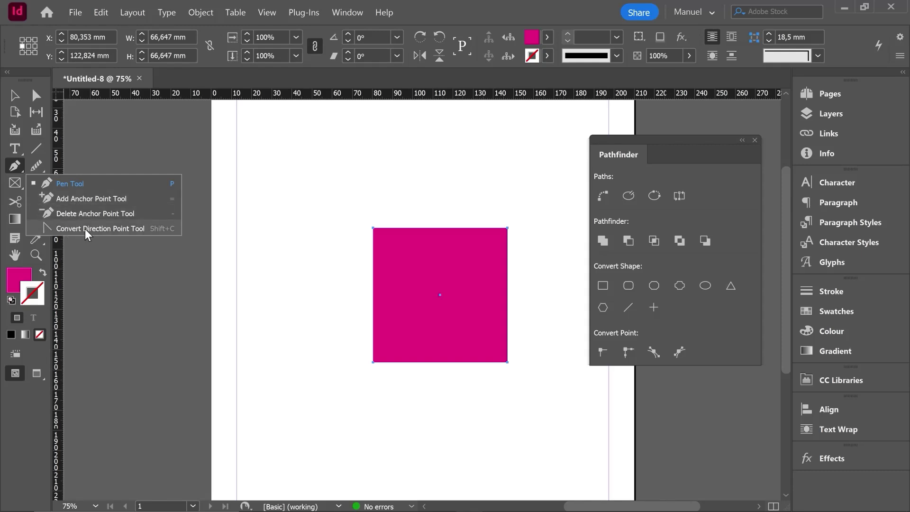
left_click_drag(109, 228, 138, 228)
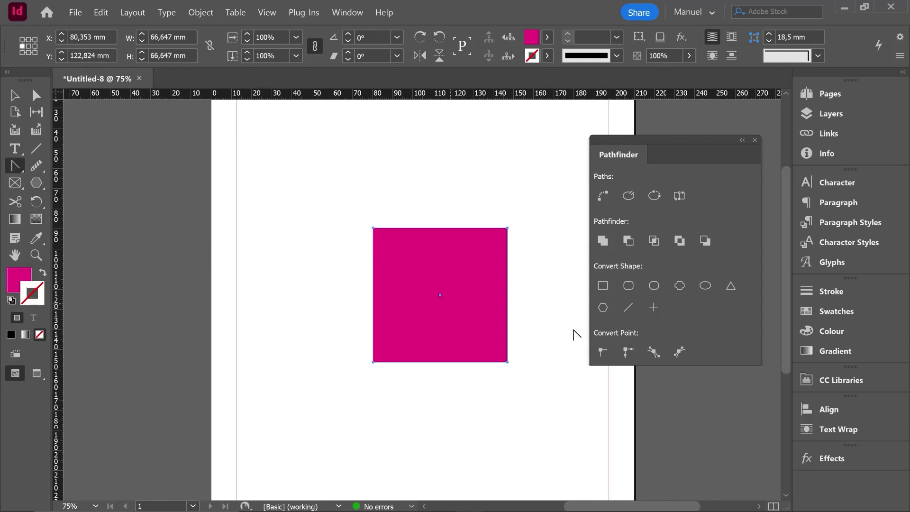
left_click(507, 228)
mouse_move(508, 228)
left_mouse_down()
mouse_move(519, 233)
mouse_move(483, 205)
left_mouse_up()
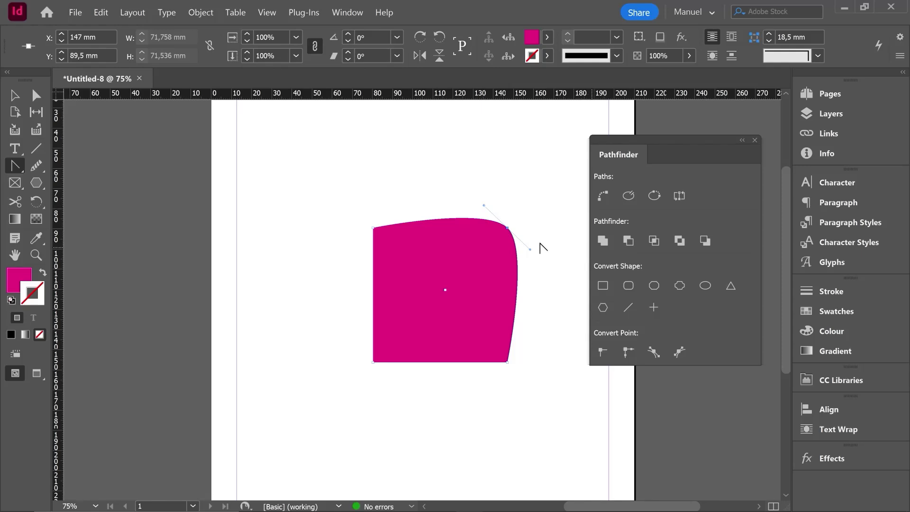
left_click_drag(515, 242, 514, 241)
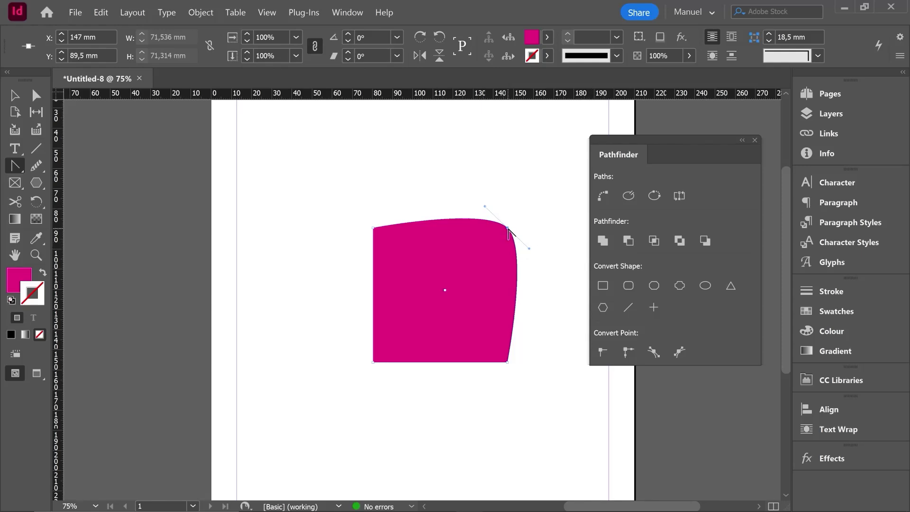
left_click(507, 228)
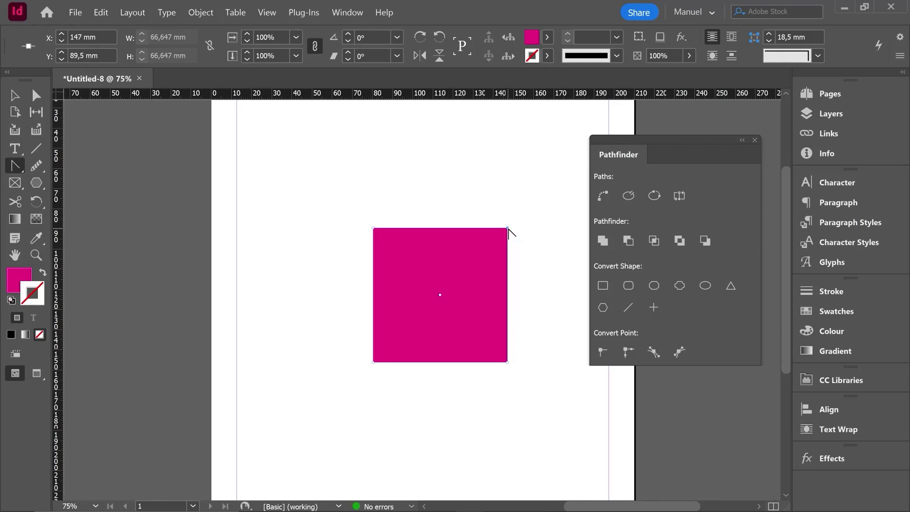